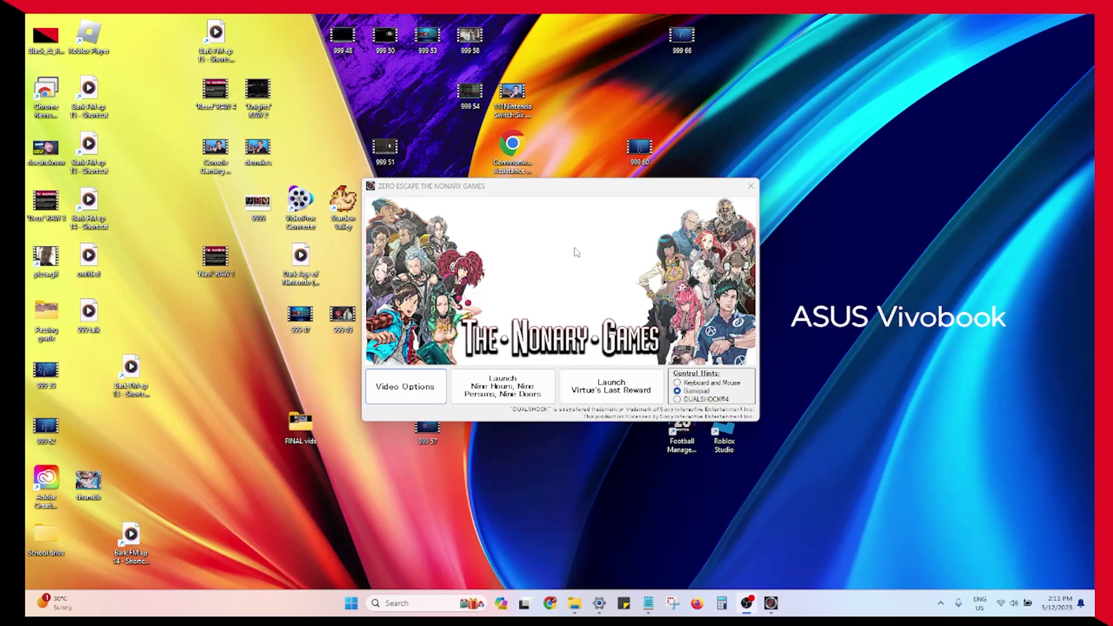
# Bring the Zero Escape: The Nonary Games launcher window into focus
pyautogui.click(606, 247)
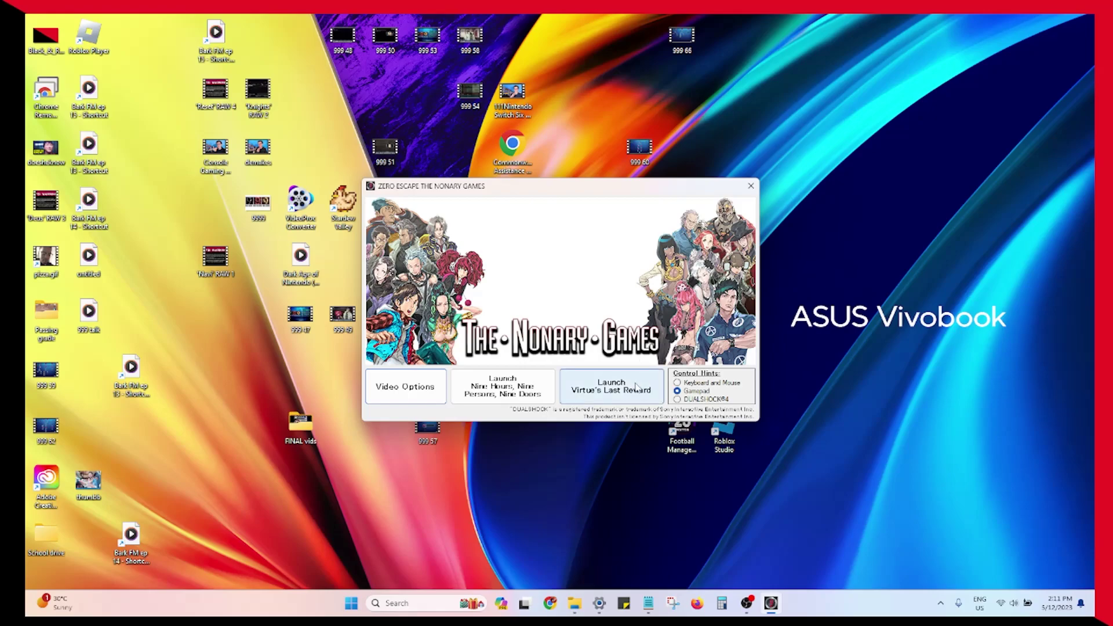
# Launch Virtue's Last Reward and wait through the opening movie to the title menu
pyautogui.click(636, 388)
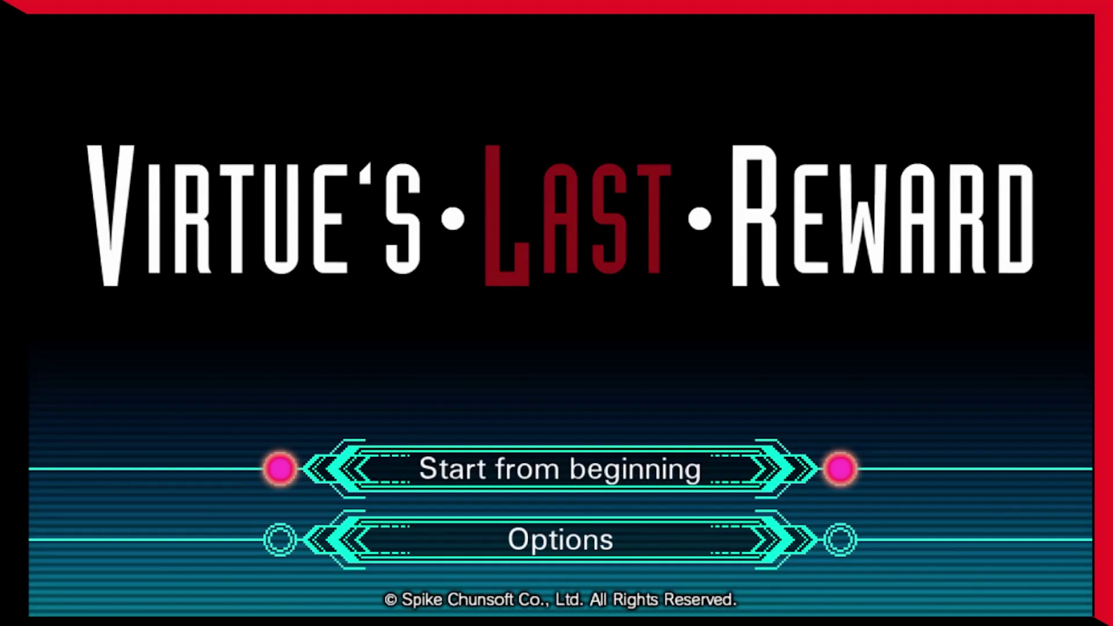
# Open Options from the title menu and move down to the VOICE volume setting
pyautogui.press('Down')
pyautogui.press('Up')
pyautogui.press('Down')
pyautogui.press('Up')
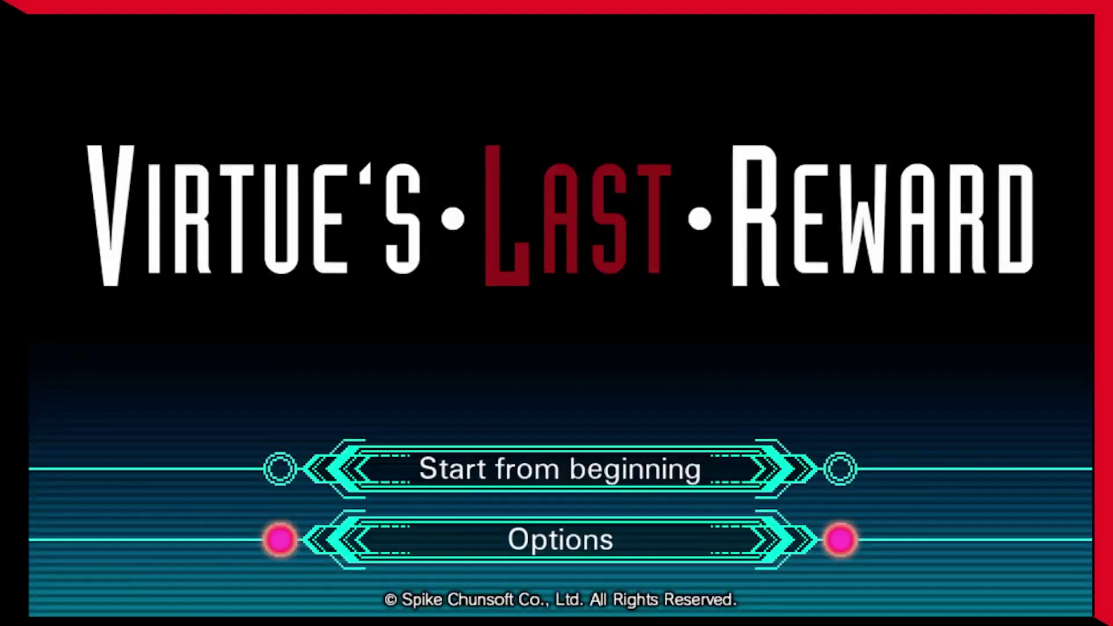
pyautogui.press('Down')
pyautogui.press('Return')
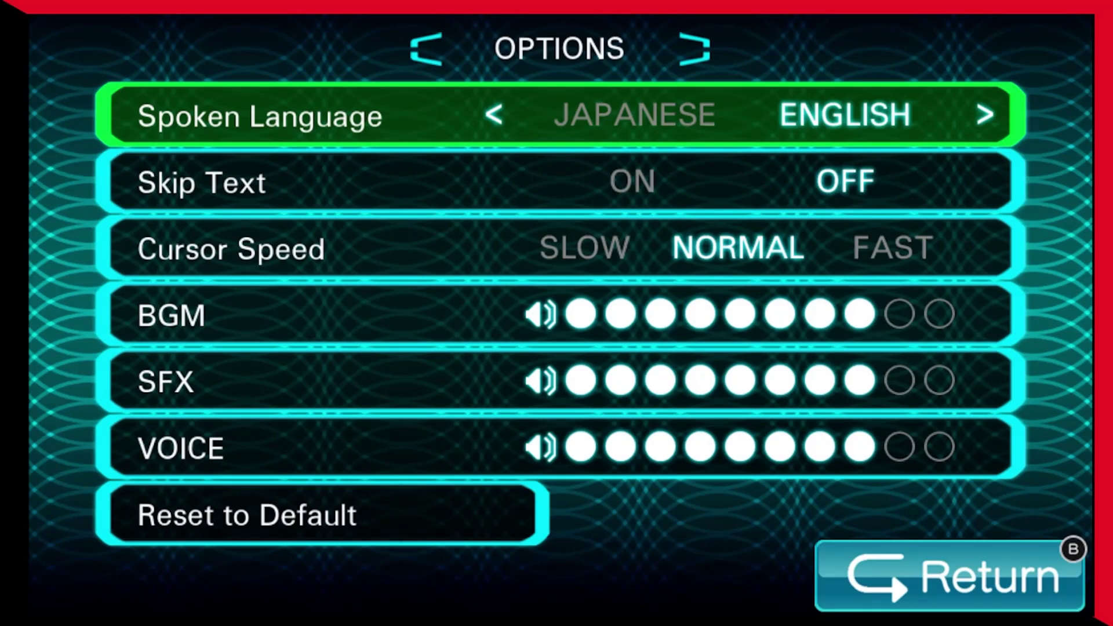
pyautogui.press('Down')
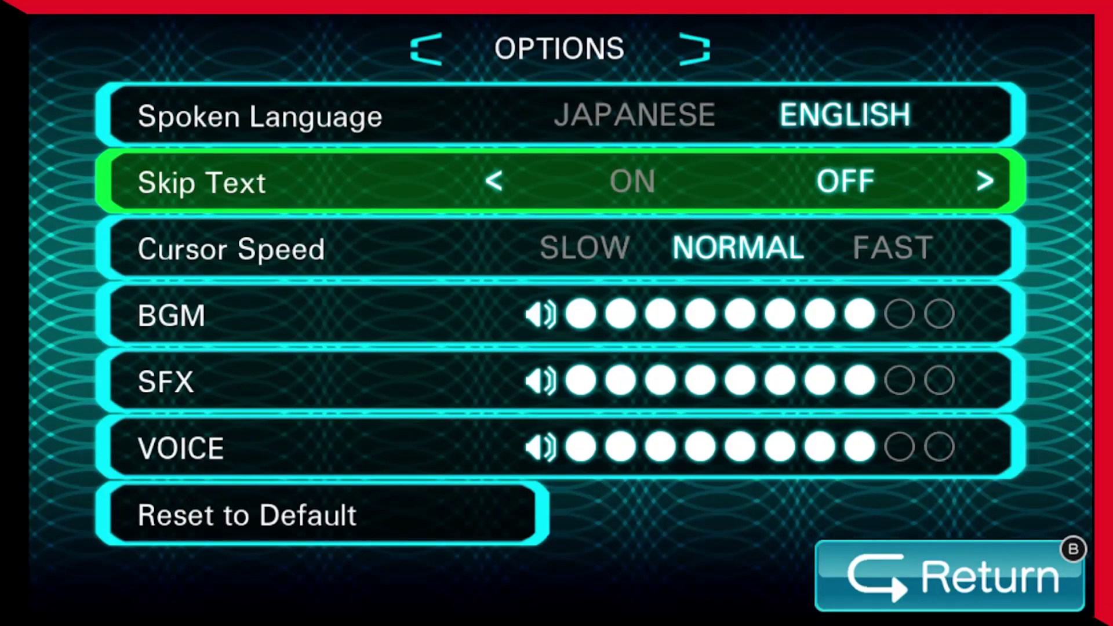
pyautogui.press('Down')
pyautogui.press('Down')
pyautogui.press('Down')
pyautogui.press('Down')
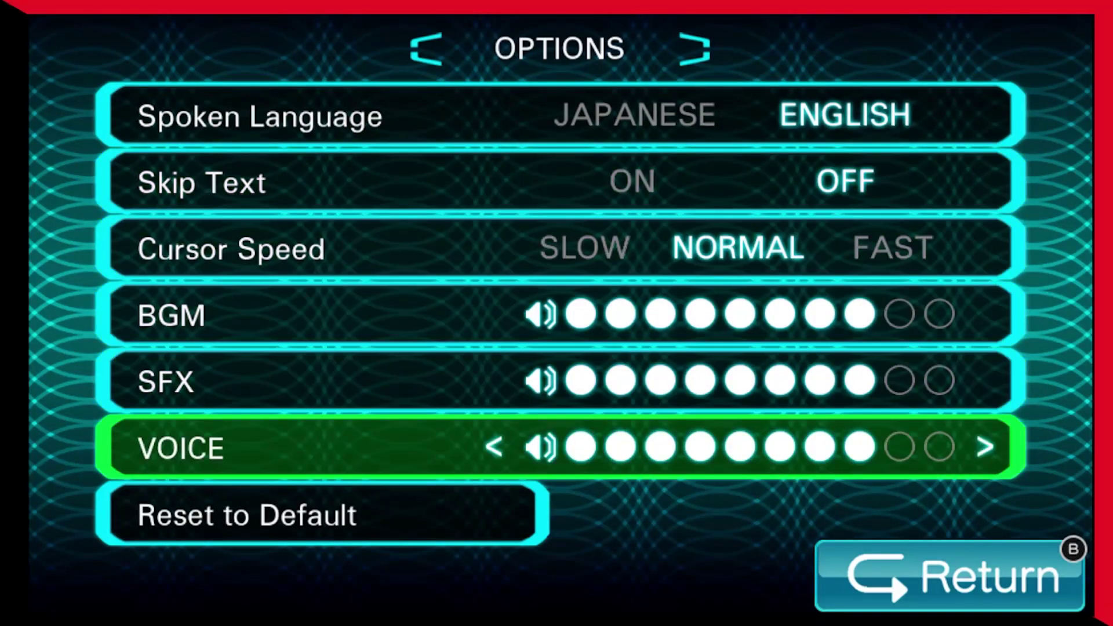
# Try different voice, SFX and BGM volume levels, bringing voice back to eight
pyautogui.press('Right')
pyautogui.press('Right')
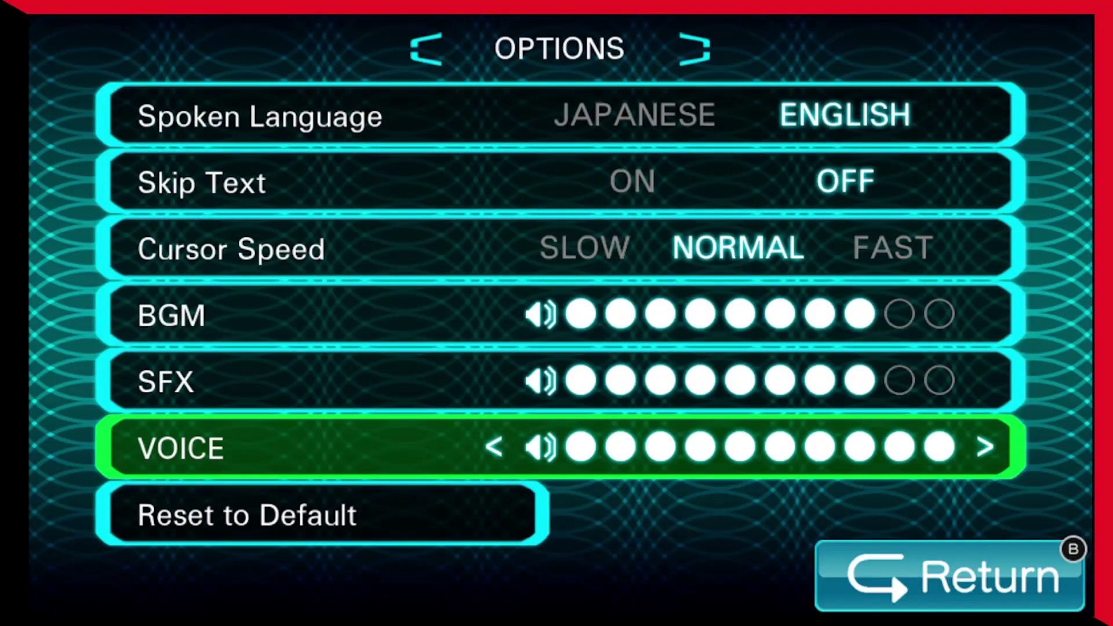
pyautogui.press('Left')
pyautogui.press('Left')
pyautogui.press('Left')
pyautogui.press('Left')
pyautogui.press('Left')
pyautogui.press('Left')
pyautogui.press('Left')
pyautogui.press('Left')
pyautogui.press('Left')
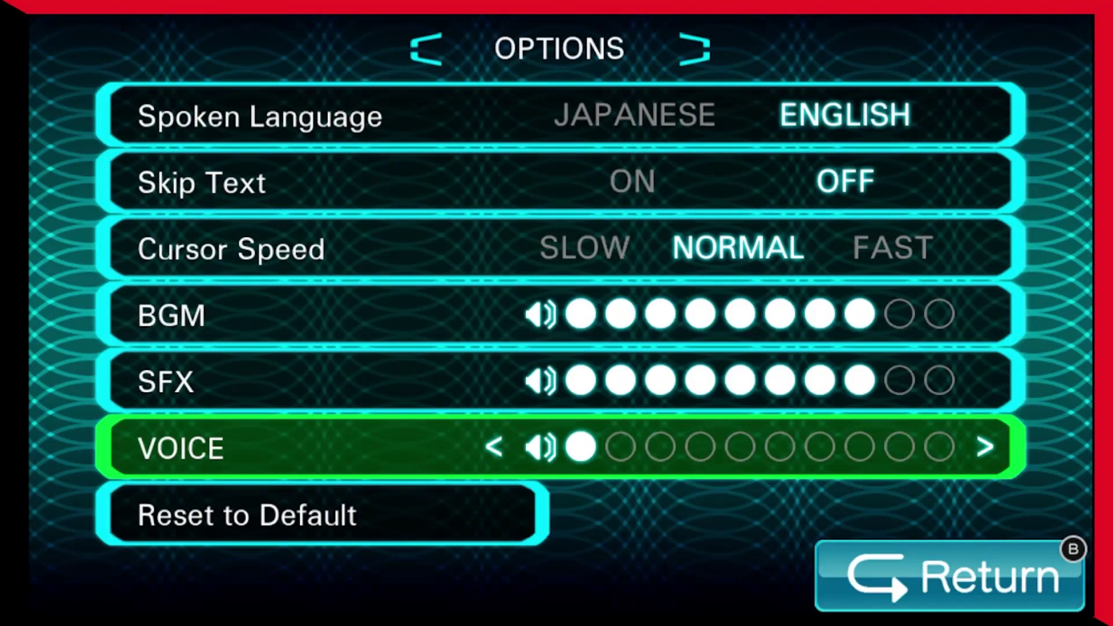
pyautogui.press('Left')
pyautogui.press('Right')
pyautogui.press('Right')
pyautogui.press('Right')
pyautogui.press('Right')
pyautogui.press('Right')
pyautogui.press('Right')
pyautogui.press('Right')
pyautogui.press('Right')
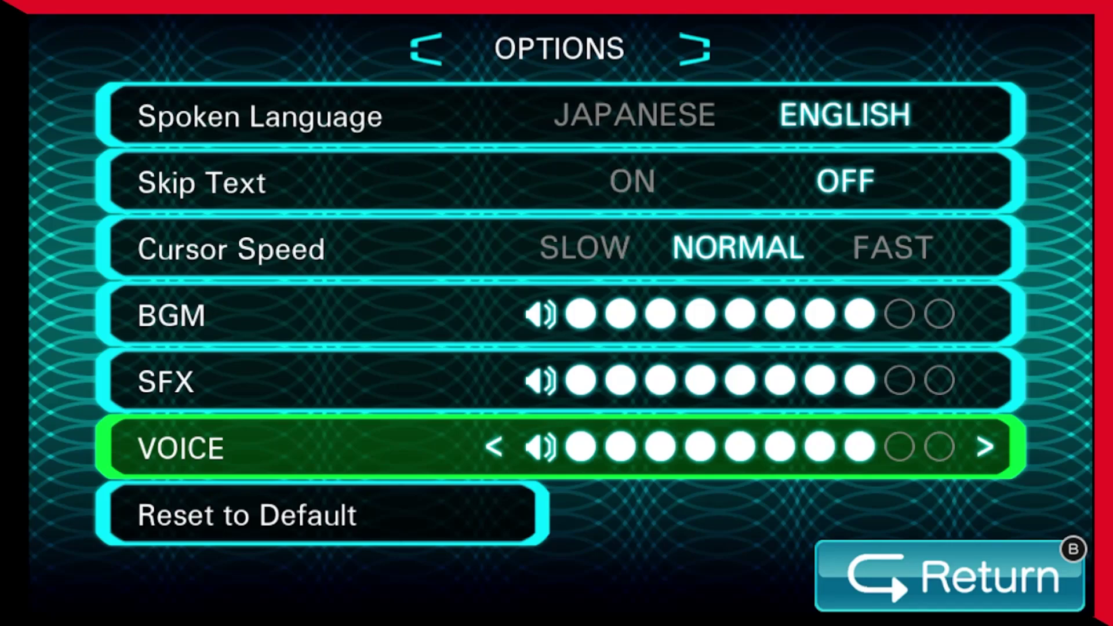
pyautogui.press('Up')
pyautogui.press('Left')
pyautogui.press('Left')
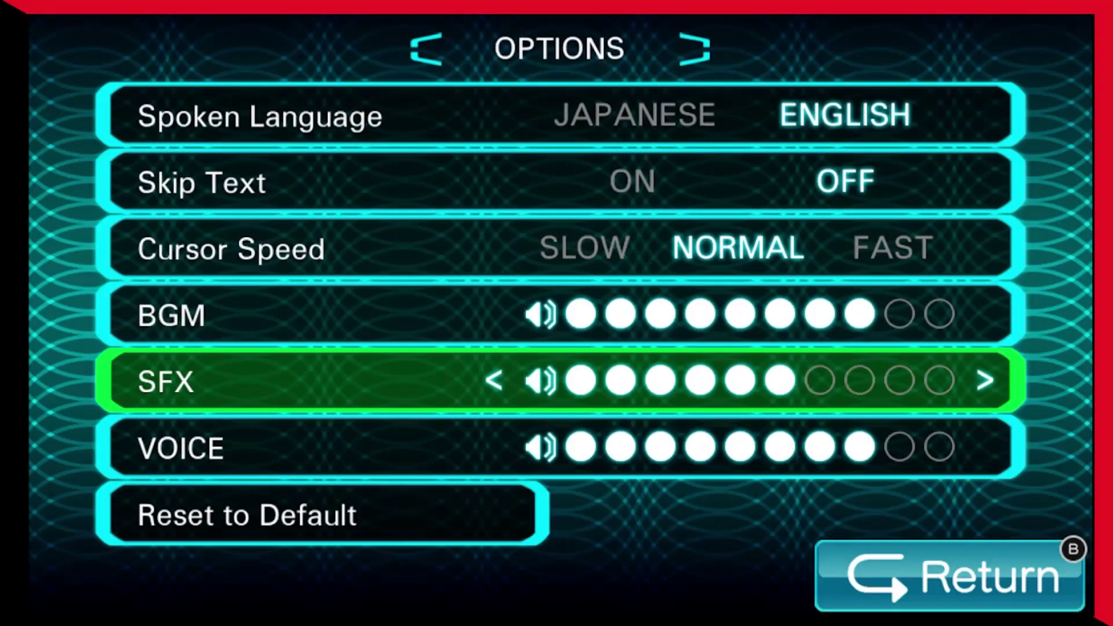
pyautogui.press('Up')
pyautogui.press('Left')
pyautogui.press('Left')
pyautogui.press('Down')
pyautogui.press('Down')
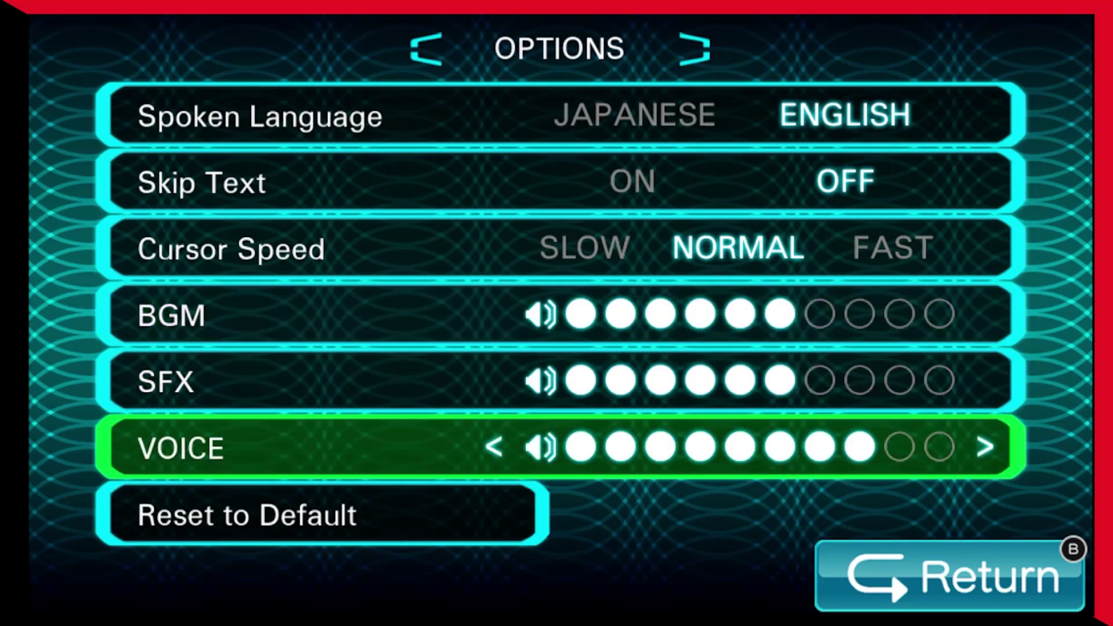
pyautogui.press('Right')
# Restore the sound effects and music volumes to eight
pyautogui.press('Up')
pyautogui.press('Right')
pyautogui.press('Left')
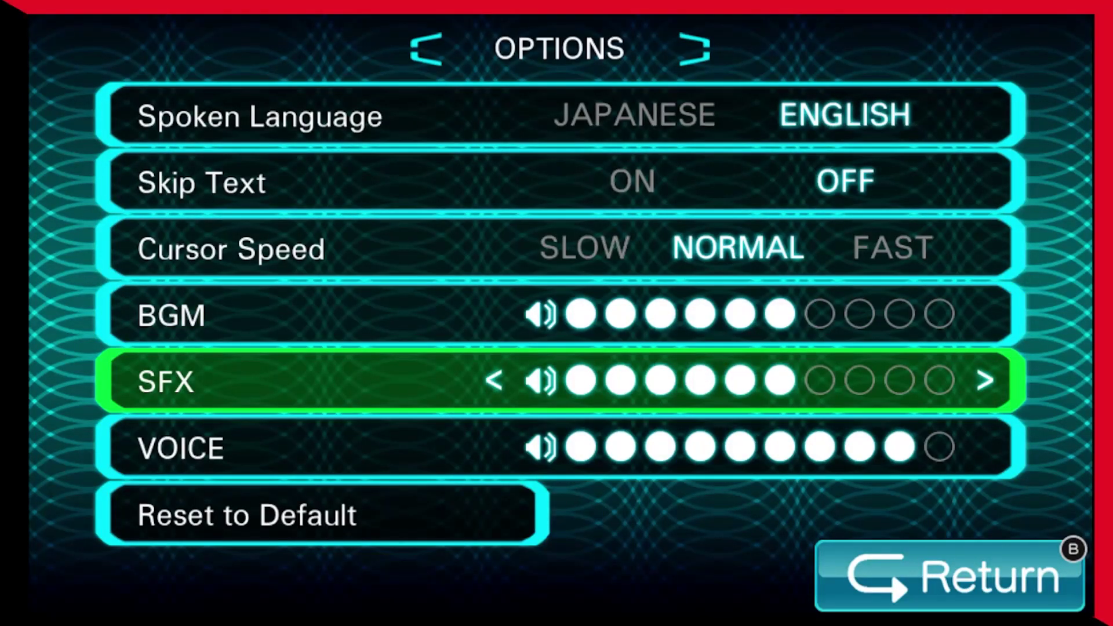
pyautogui.press('Right')
pyautogui.press('Right')
pyautogui.press('Right')
pyautogui.press('Right')
pyautogui.press('Right')
pyautogui.press('Left')
pyautogui.press('Left')
pyautogui.press('Left')
pyautogui.press('Left')
pyautogui.press('Left')
pyautogui.press('Left')
pyautogui.press('Left')
pyautogui.press('Right')
pyautogui.press('Right')
pyautogui.press('Right')
pyautogui.press('Right')
pyautogui.press('Right')
pyautogui.press('Up')
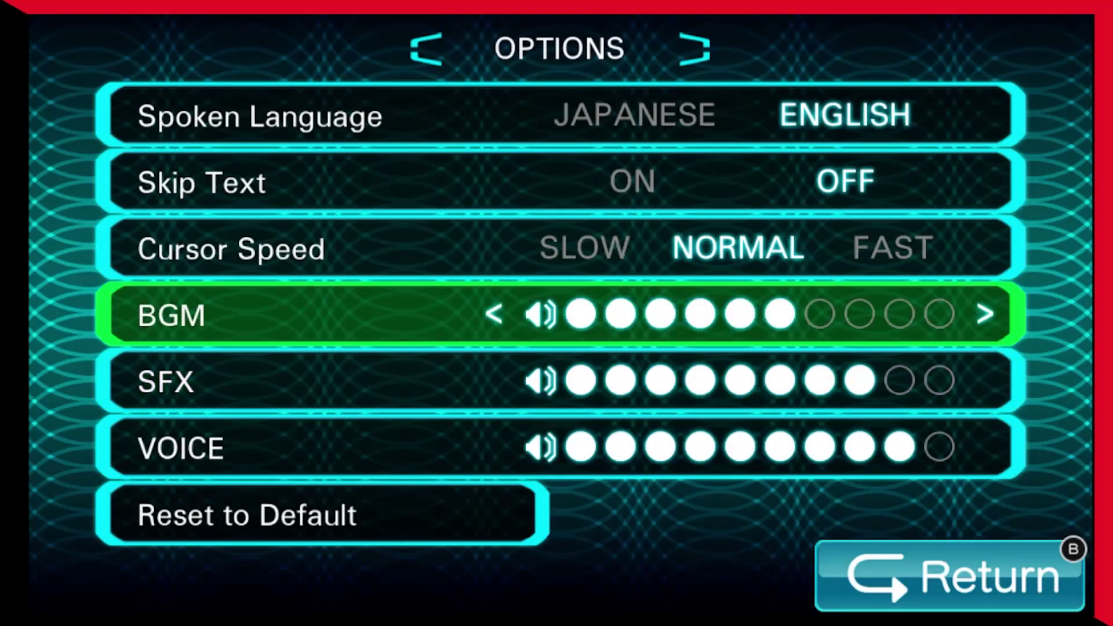
pyautogui.press('Right')
pyautogui.press('Right')
pyautogui.press('Down')
pyautogui.press('Down')
pyautogui.press('Right')
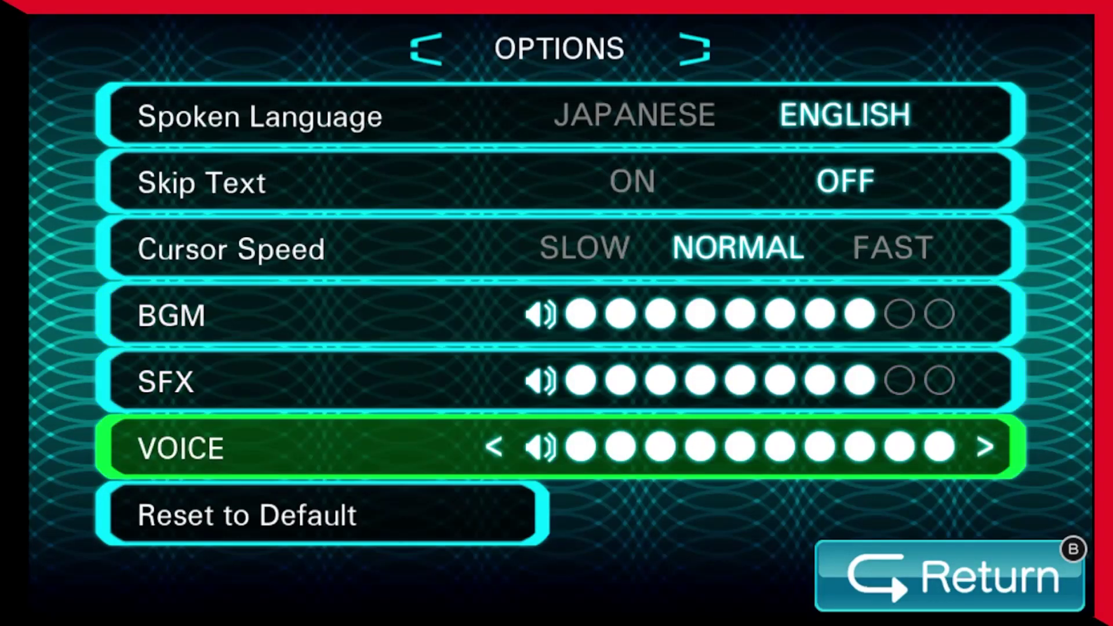
# Set voice volume to the maximum and close Options back to the title
pyautogui.press('Left')
pyautogui.press('Left')
pyautogui.press('Right')
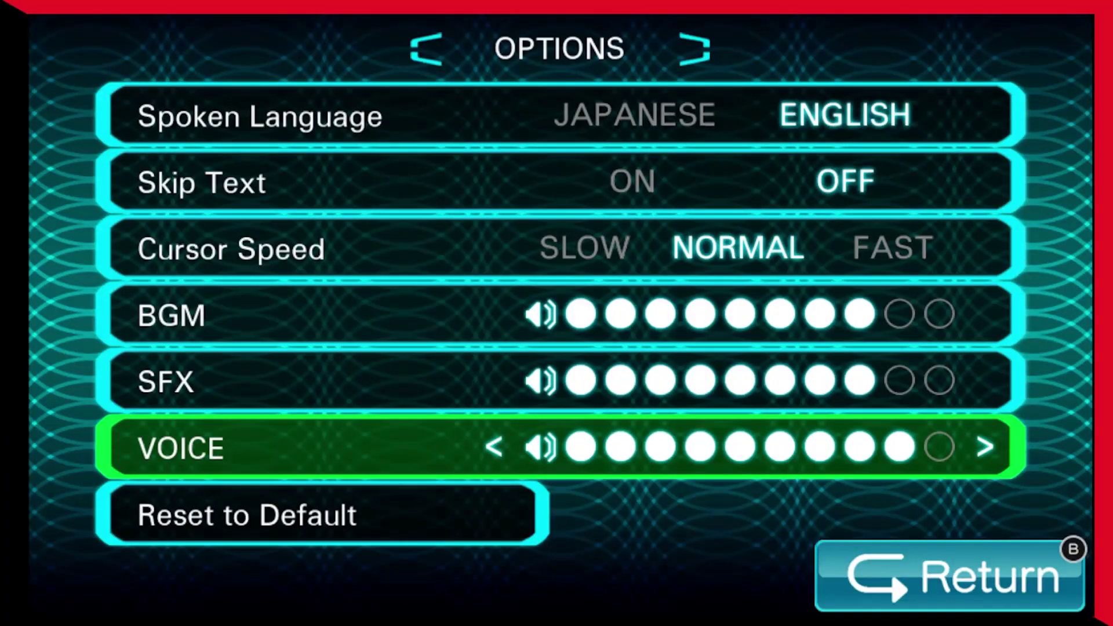
pyautogui.press('Right')
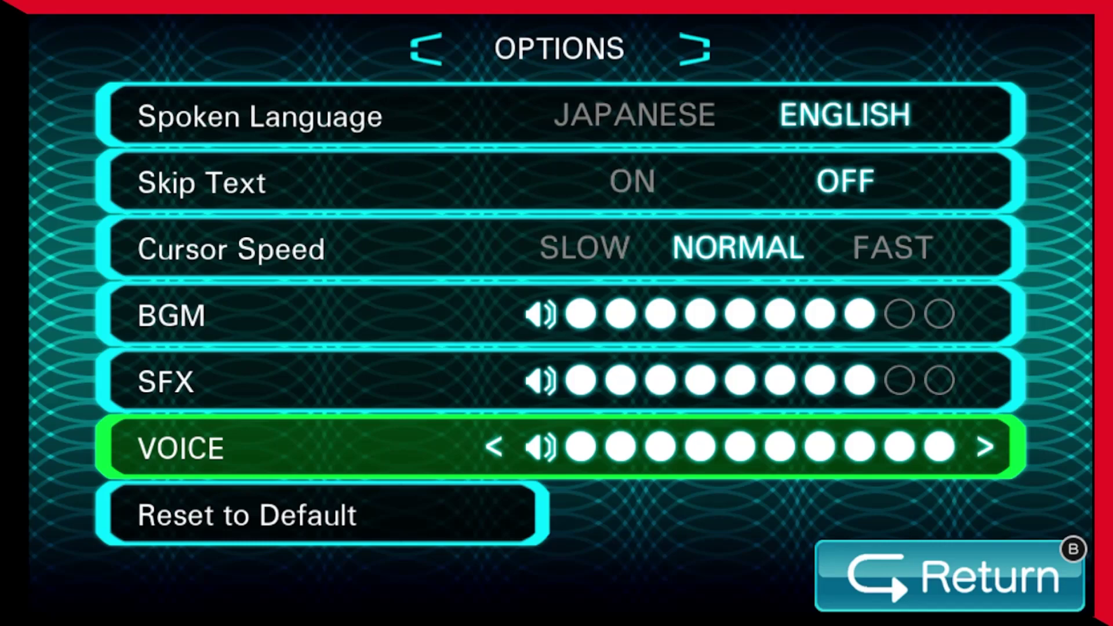
pyautogui.press('Left')
pyautogui.press('Right')
pyautogui.press('Down')
pyautogui.press('Down')
pyautogui.press('b')
# Reopen Options, confirm voice stays at maximum, and return to the title menu
pyautogui.press('Return')
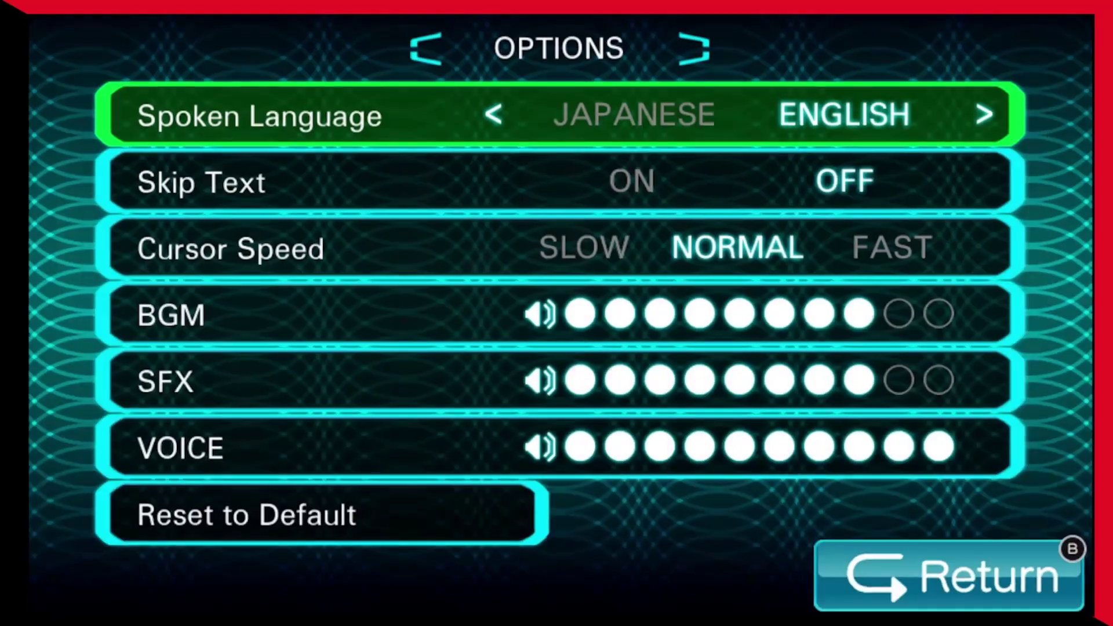
pyautogui.press('Down')
pyautogui.press('Down')
pyautogui.press('Down')
pyautogui.press('Down')
pyautogui.press('Down')
pyautogui.press('Up')
pyautogui.press('Up')
pyautogui.press('Down')
pyautogui.press('Down')
pyautogui.press('Left')
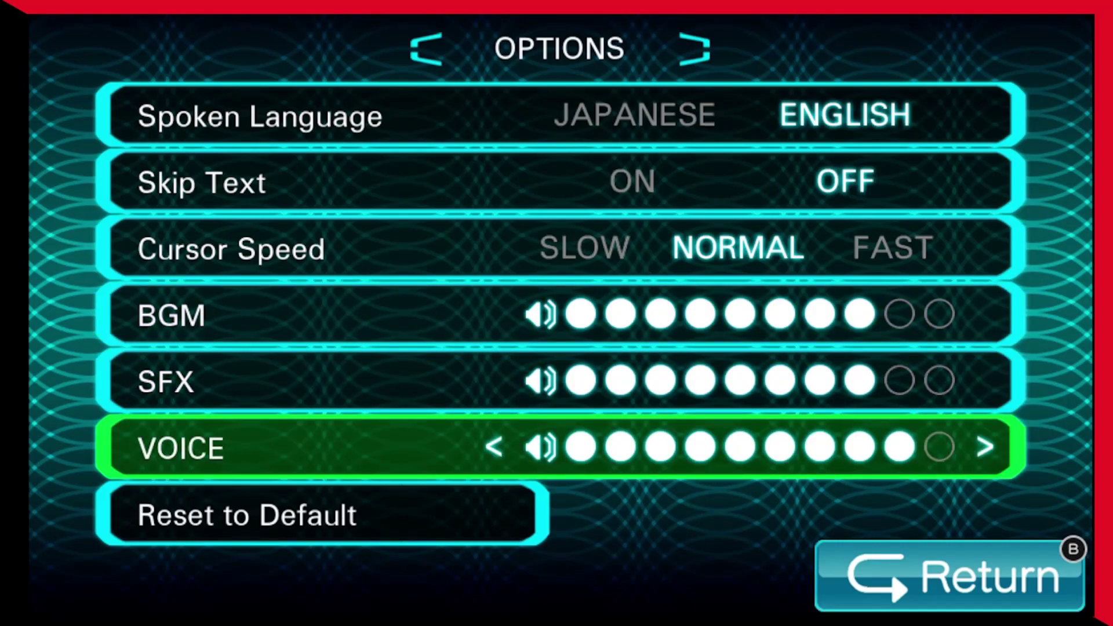
pyautogui.press('Right')
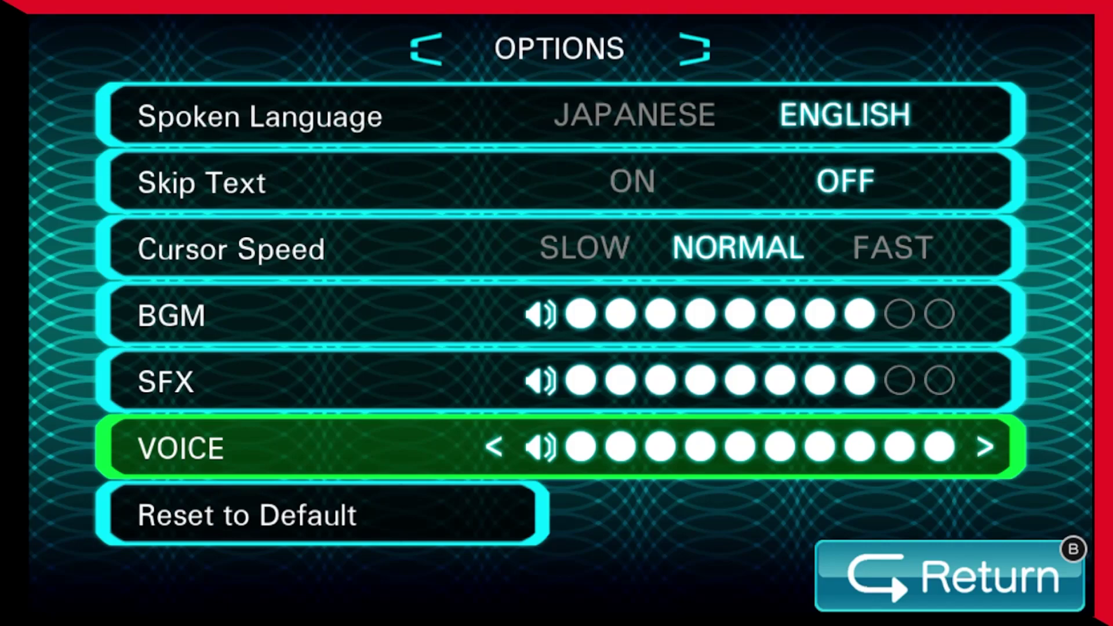
pyautogui.press('Escape')
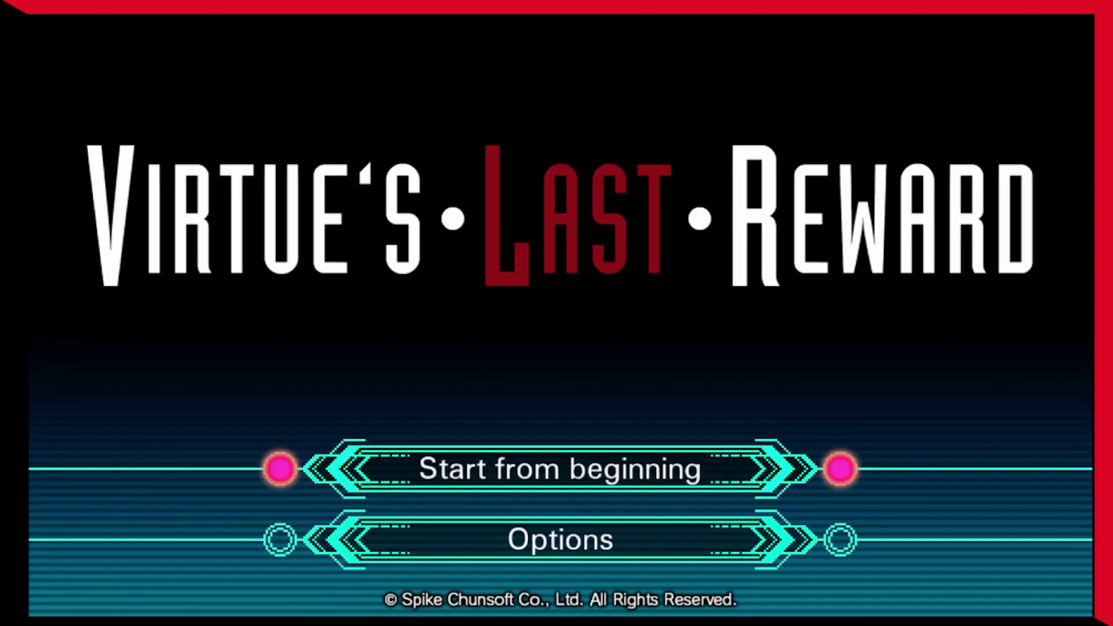
# Start a new game from the beginning and open the menu at Sigma's first line
pyautogui.press('Return')
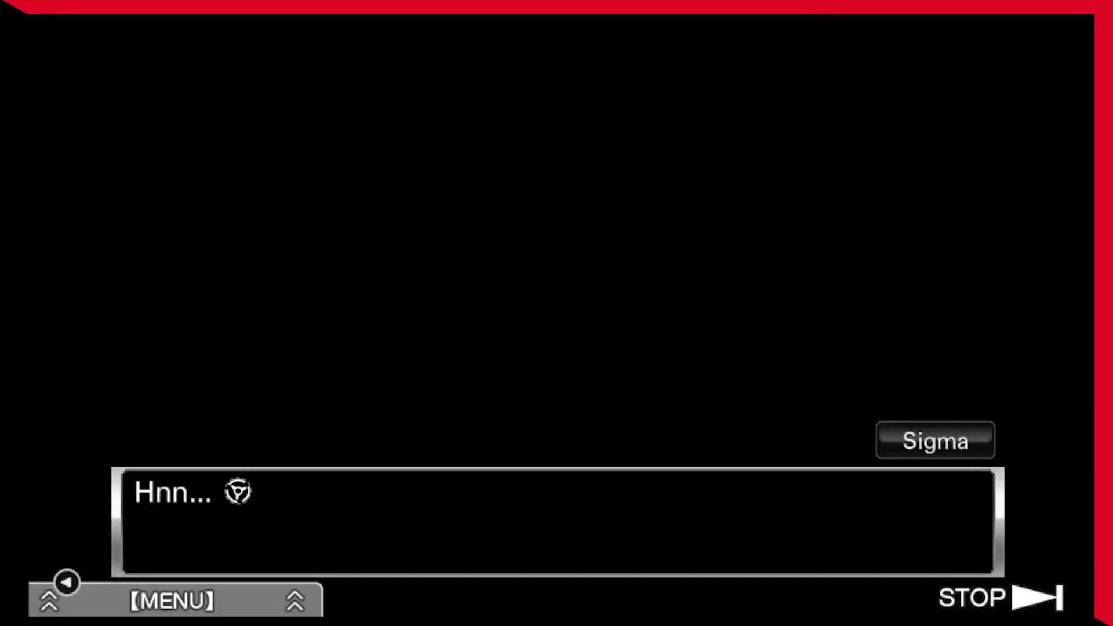
pyautogui.press('Escape')
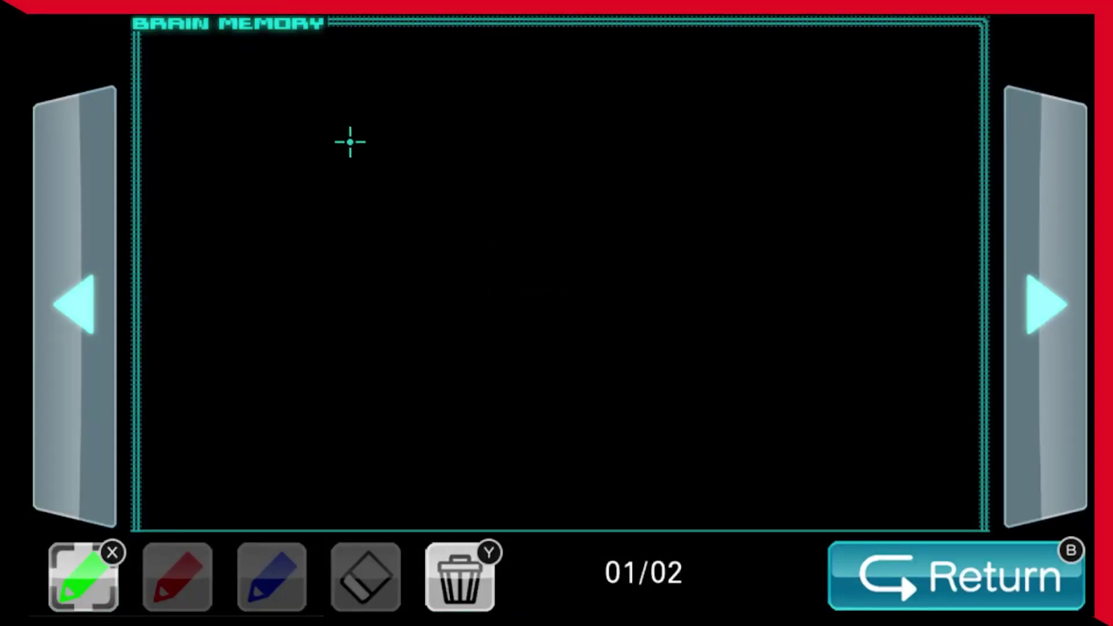
# Draw a green smiley with two eyes and a mouth, outlined in red
pyautogui.moveTo(351, 143); pyautogui.dragTo(353, 235)
pyautogui.moveTo(495, 139); pyautogui.dragTo(495, 246)
pyautogui.moveTo(264, 231)
pyautogui.mouseDown()
pyautogui.moveTo(447, 405)
pyautogui.moveTo(625, 252)
pyautogui.mouseUp()
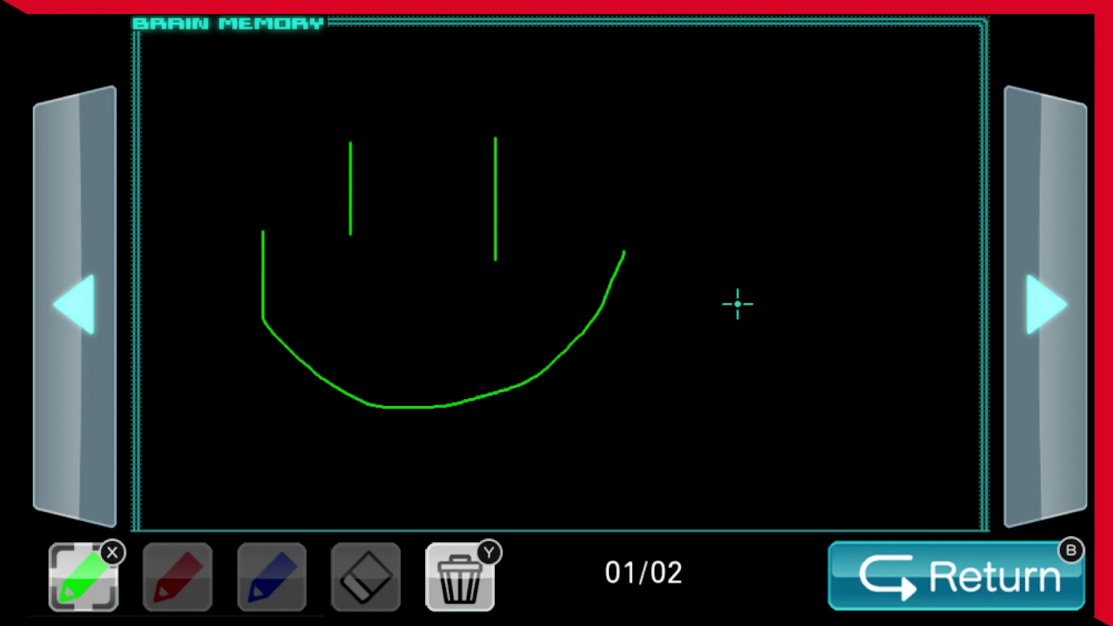
pyautogui.press('x')
pyautogui.press('x')
pyautogui.press('x')
pyautogui.press('x')
pyautogui.press('x')
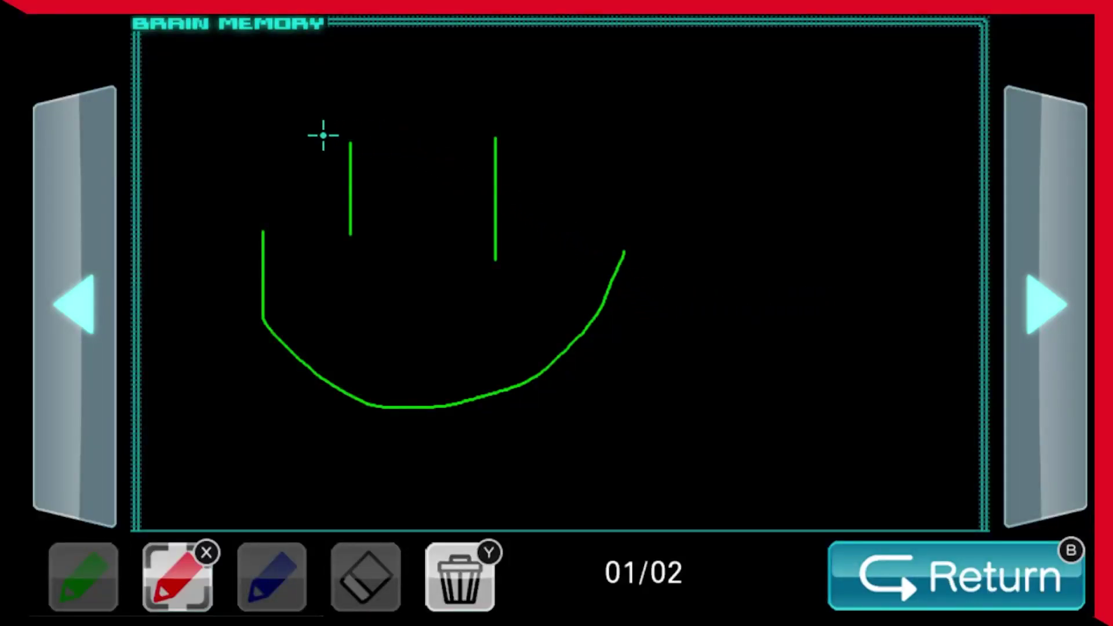
pyautogui.moveTo(335, 52)
pyautogui.mouseDown()
pyautogui.moveTo(190, 187)
pyautogui.moveTo(728, 371)
pyautogui.moveTo(321, 45)
pyautogui.mouseUp()
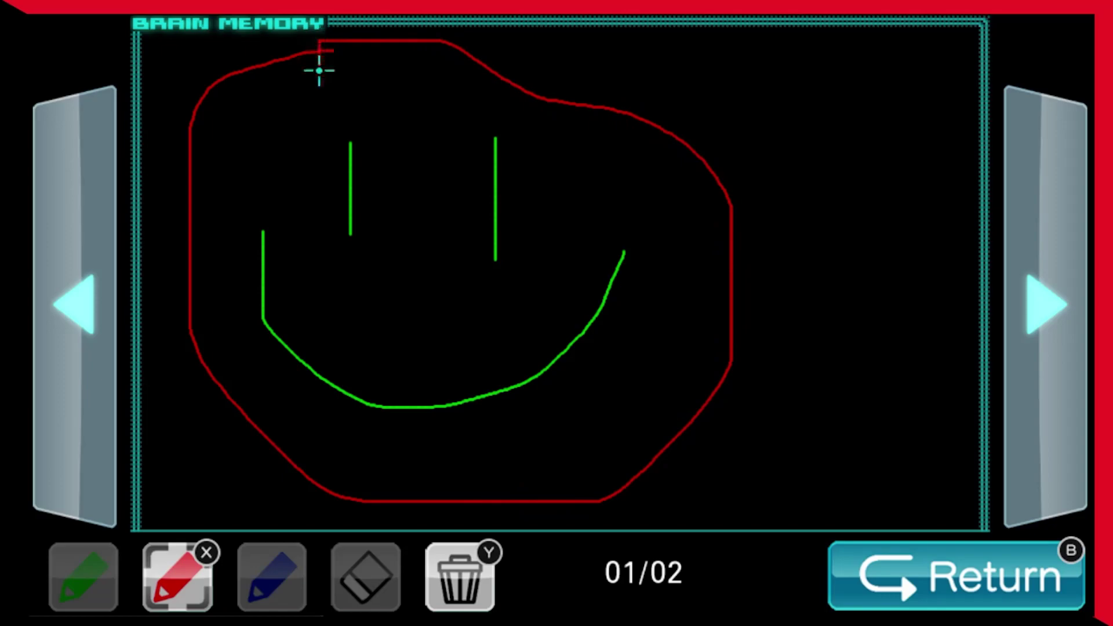
# Add a blue nose and eyebrows, and write 'Zero' at the top right
pyautogui.press('x')
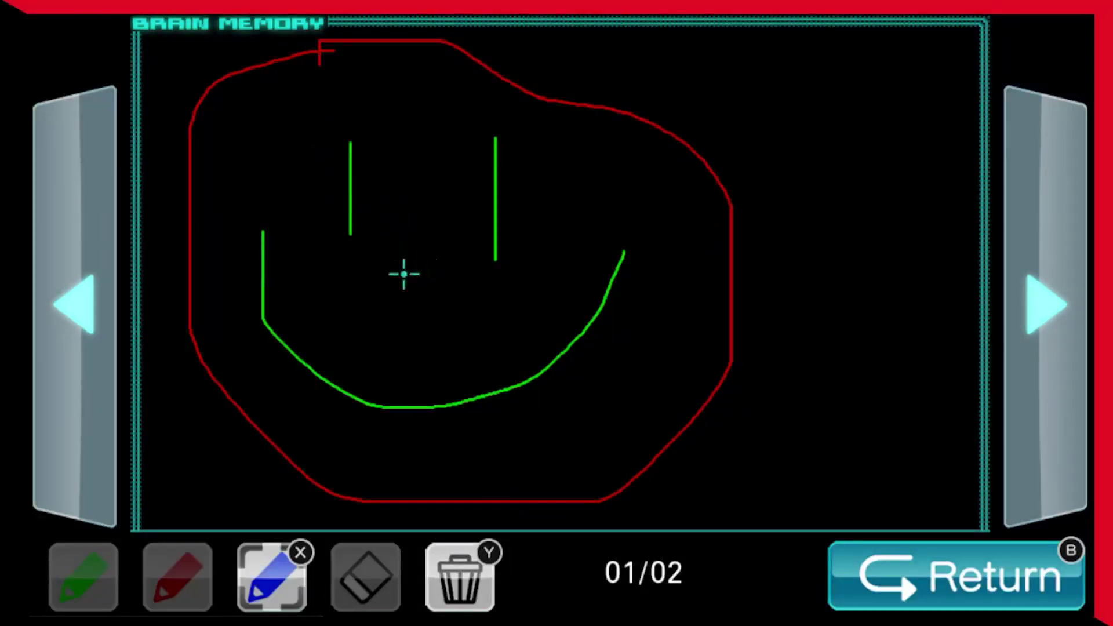
pyautogui.moveTo(399, 258); pyautogui.dragTo(425, 281)
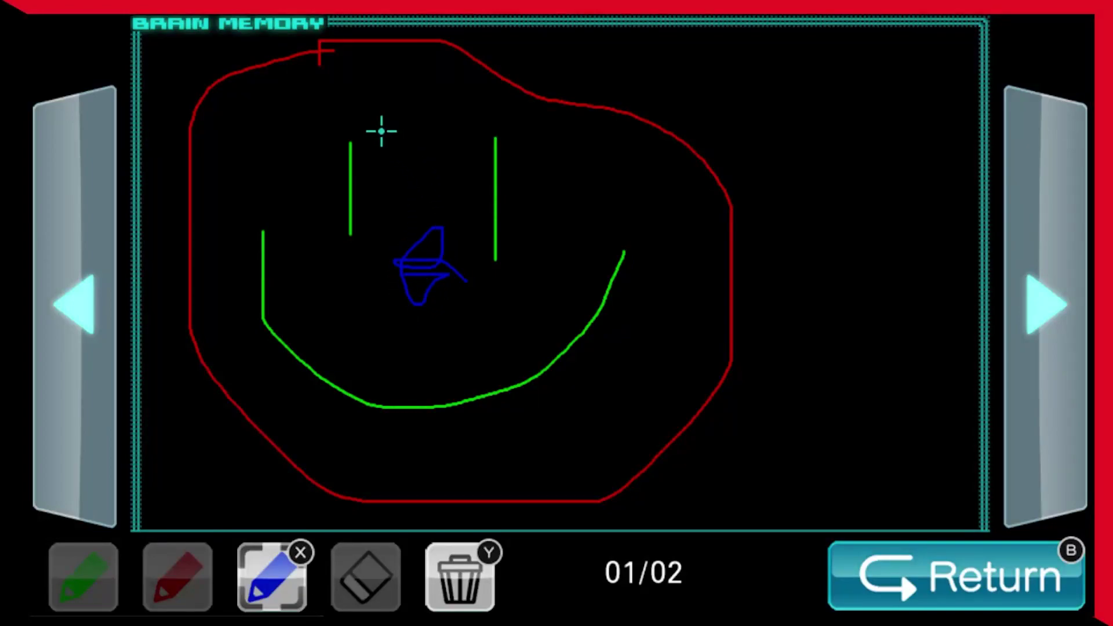
pyautogui.moveTo(290, 115); pyautogui.dragTo(354, 115)
pyautogui.moveTo(466, 110); pyautogui.dragTo(561, 128)
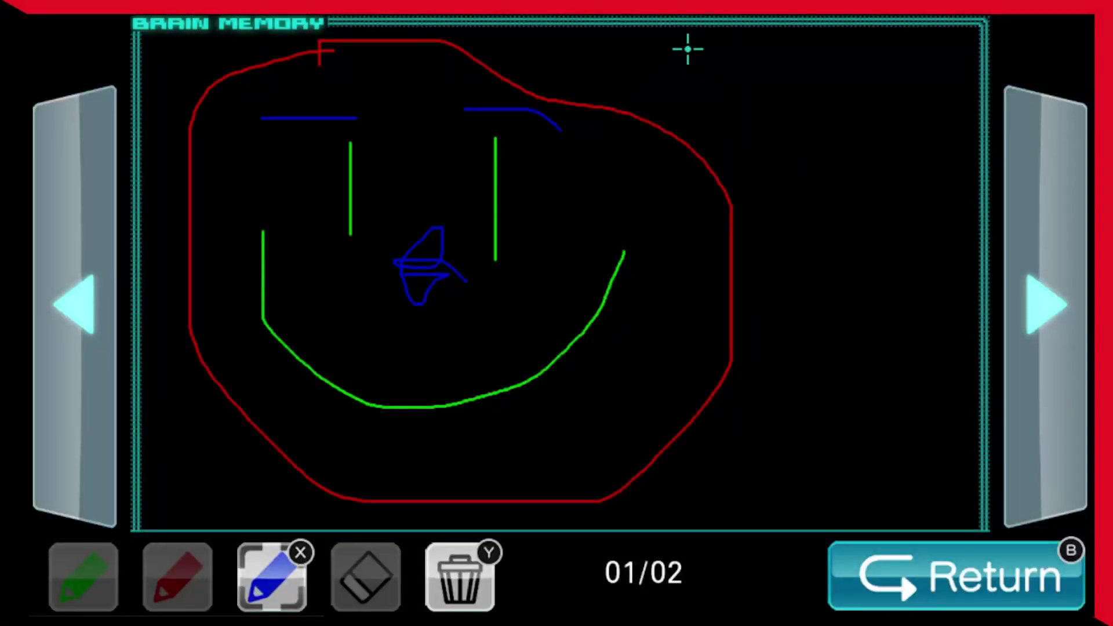
pyautogui.moveTo(695, 51)
pyautogui.mouseDown()
pyautogui.moveTo(694, 89)
pyautogui.moveTo(809, 81)
pyautogui.mouseUp()
pyautogui.moveTo(735, 83); pyautogui.dragTo(770, 135)
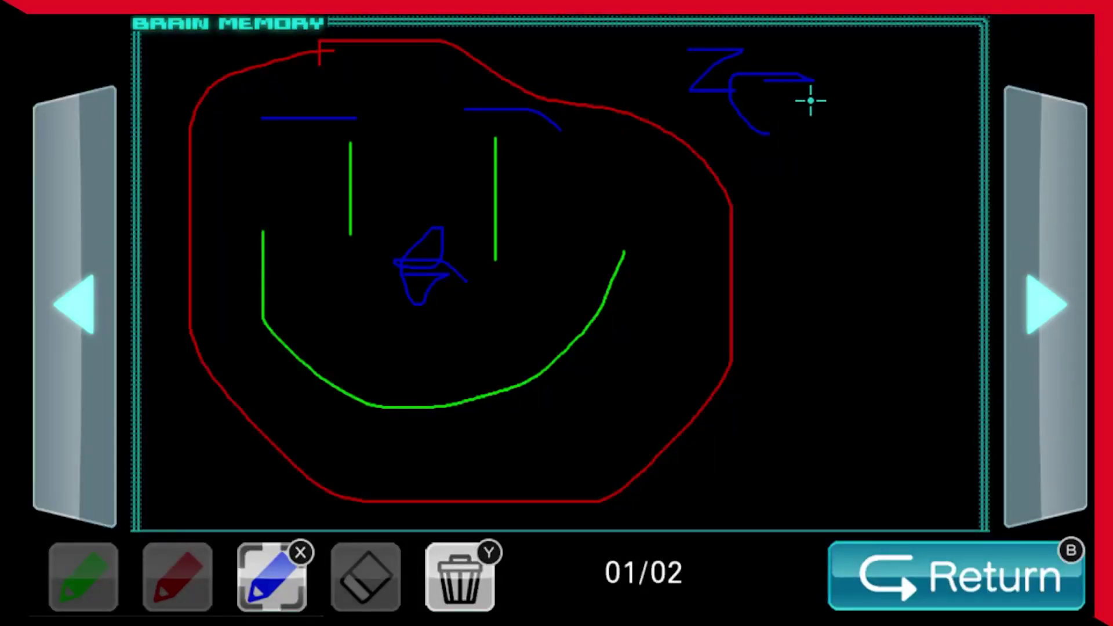
pyautogui.moveTo(800, 95); pyautogui.dragTo(813, 156)
pyautogui.moveTo(813, 157)
pyautogui.mouseDown()
pyautogui.moveTo(839, 74)
pyautogui.moveTo(927, 86)
pyautogui.mouseUp()
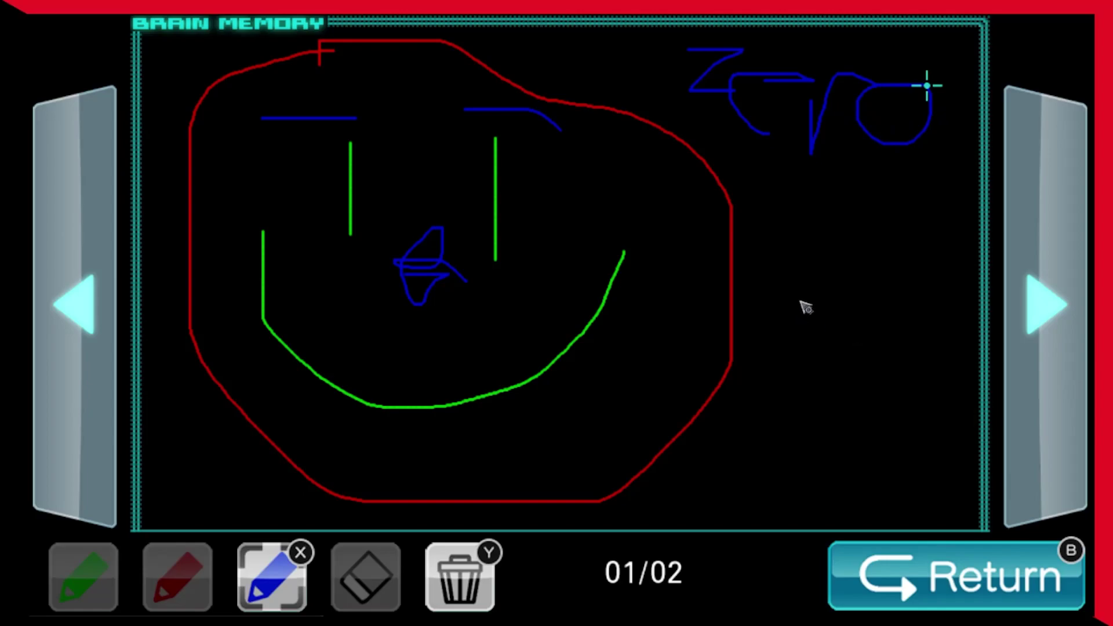
# Erase a stray blue dot near the bottom and touch up the e in 'Zero'
pyautogui.click(722, 497)
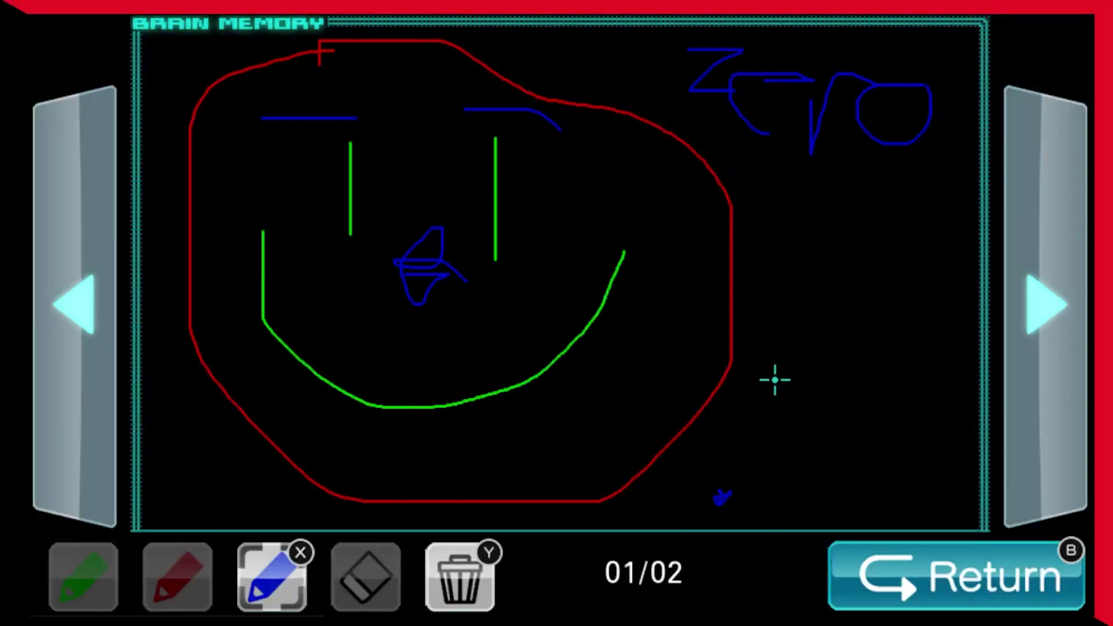
pyautogui.press('x')
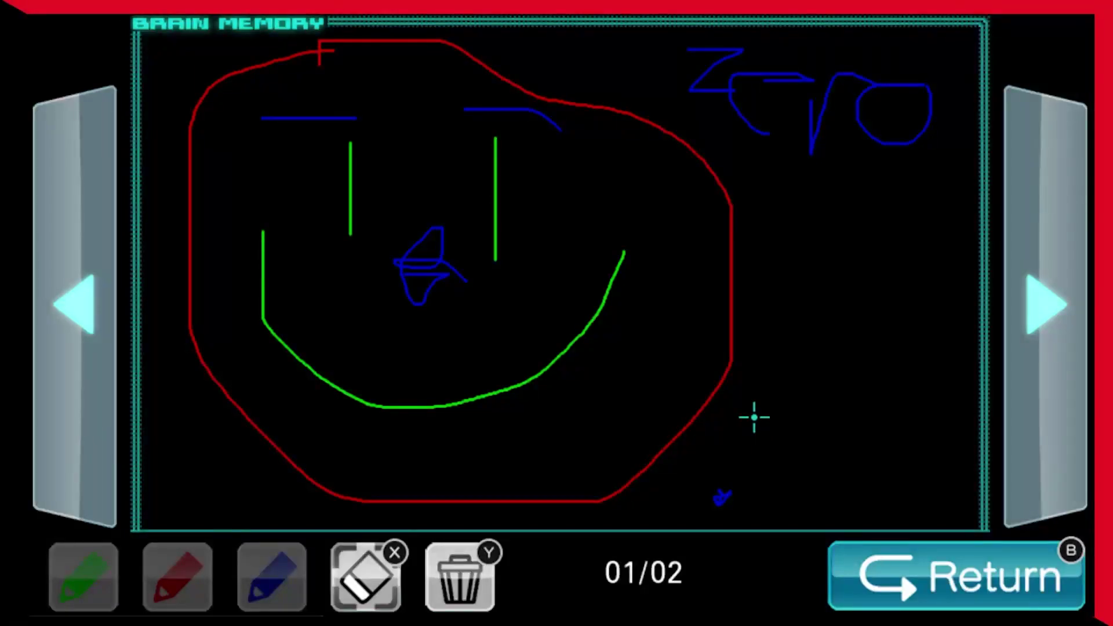
pyautogui.click(720, 494)
pyautogui.press('x')
pyautogui.press('x')
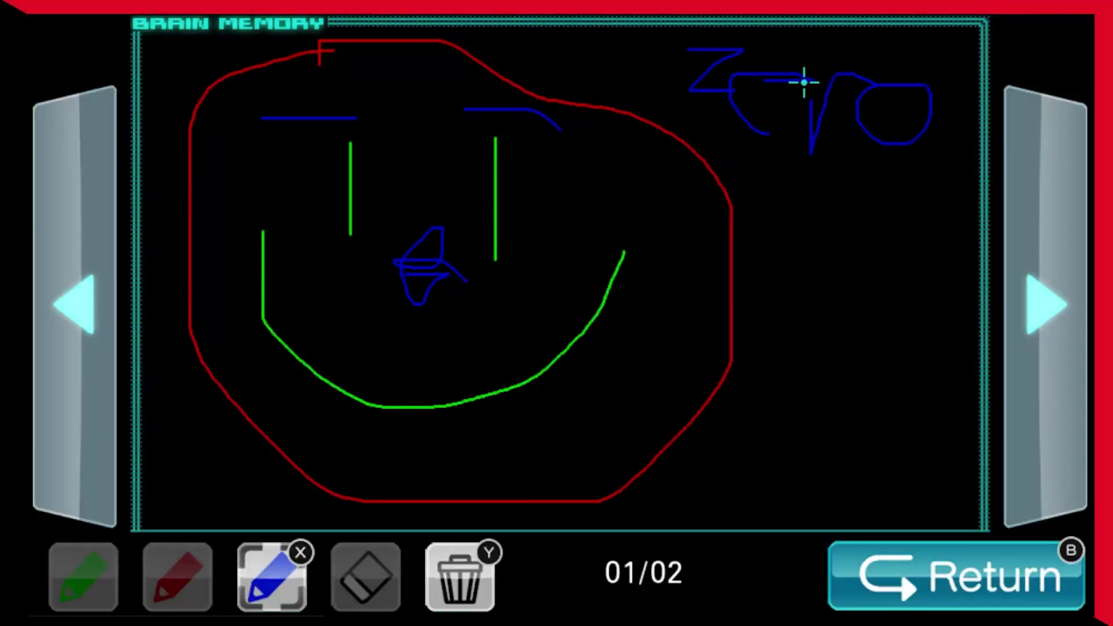
pyautogui.moveTo(799, 83); pyautogui.dragTo(734, 87)
pyautogui.moveTo(811, 78); pyautogui.dragTo(755, 102)
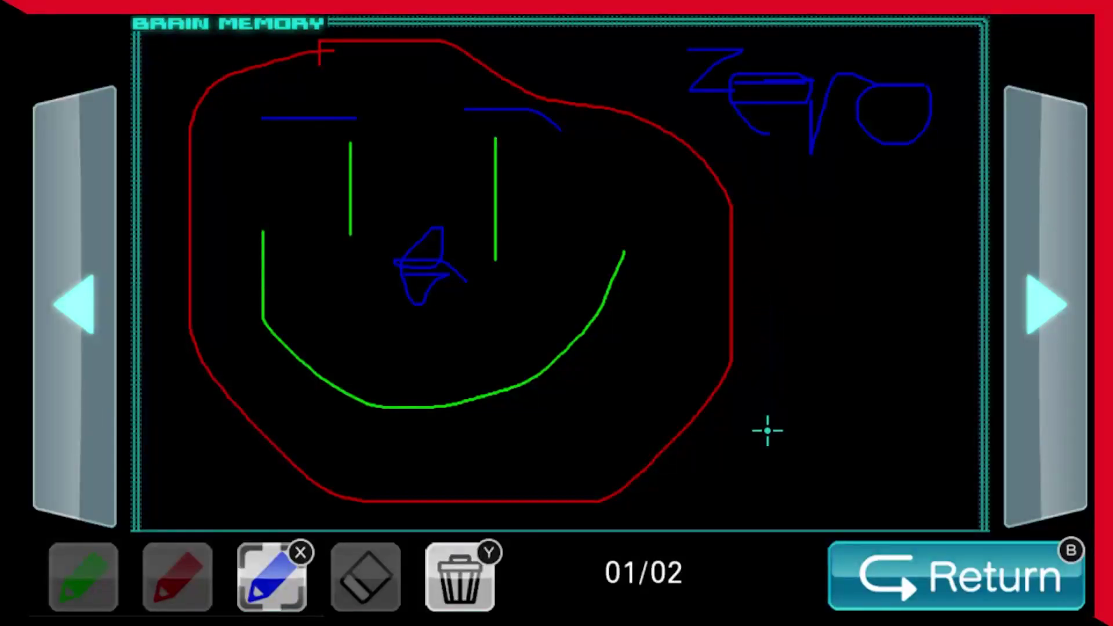
# Begin writing 'Junpei' in blue below Zero, starting with 'Ju'
pyautogui.moveTo(727, 425); pyautogui.dragTo(749, 425)
pyautogui.moveTo(726, 430); pyautogui.dragTo(773, 401)
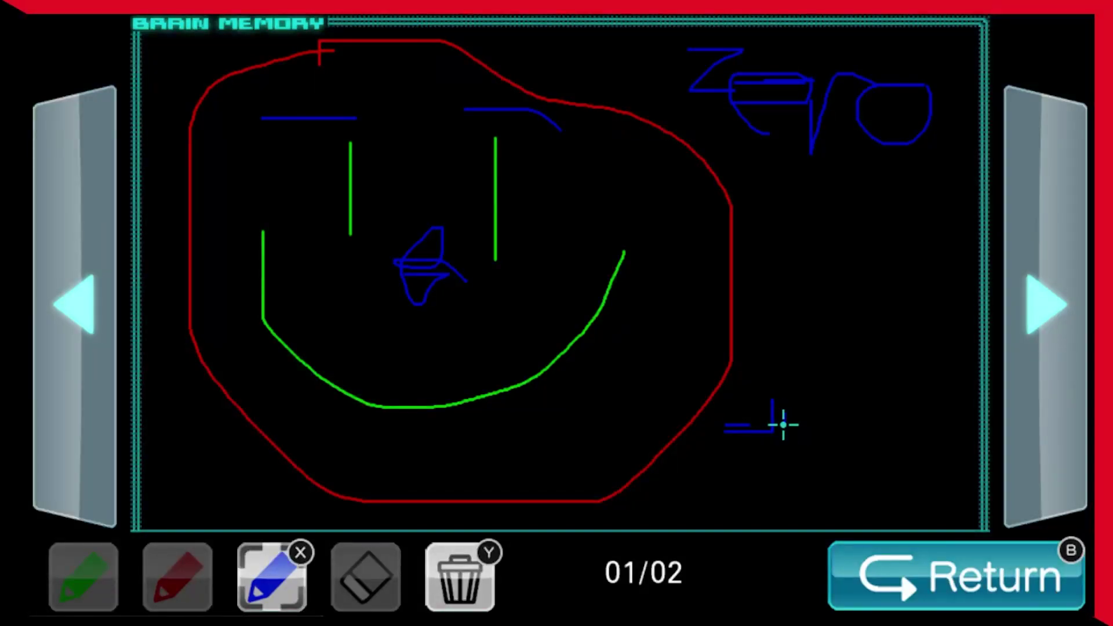
pyautogui.moveTo(781, 418); pyautogui.dragTo(830, 421)
pyautogui.press('x')
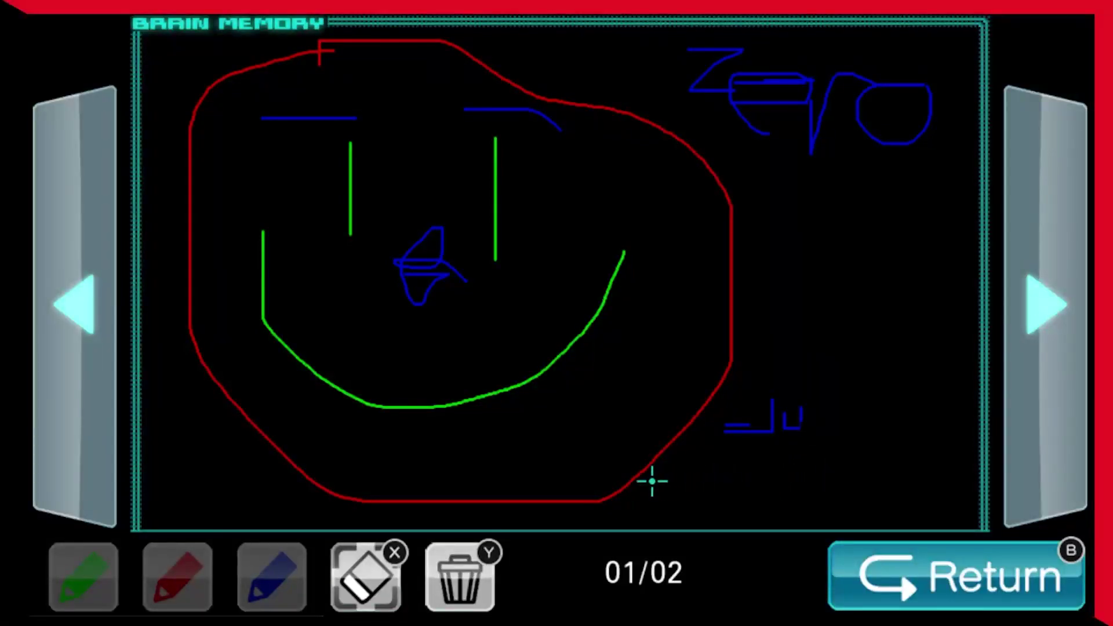
pyautogui.press('x')
pyautogui.press('x')
pyautogui.press('x')
# Write the remaining letters of 'Junpei' in blue after 'Ju'
pyautogui.moveTo(817, 409)
pyautogui.mouseDown()
pyautogui.moveTo(818, 430)
pyautogui.moveTo(831, 409)
pyautogui.moveTo(831, 430)
pyautogui.moveTo(852, 439)
pyautogui.moveTo(890, 392)
pyautogui.mouseUp()
pyautogui.moveTo(881, 431)
pyautogui.mouseDown()
pyautogui.moveTo(896, 434)
pyautogui.moveTo(920, 409)
pyautogui.mouseUp()
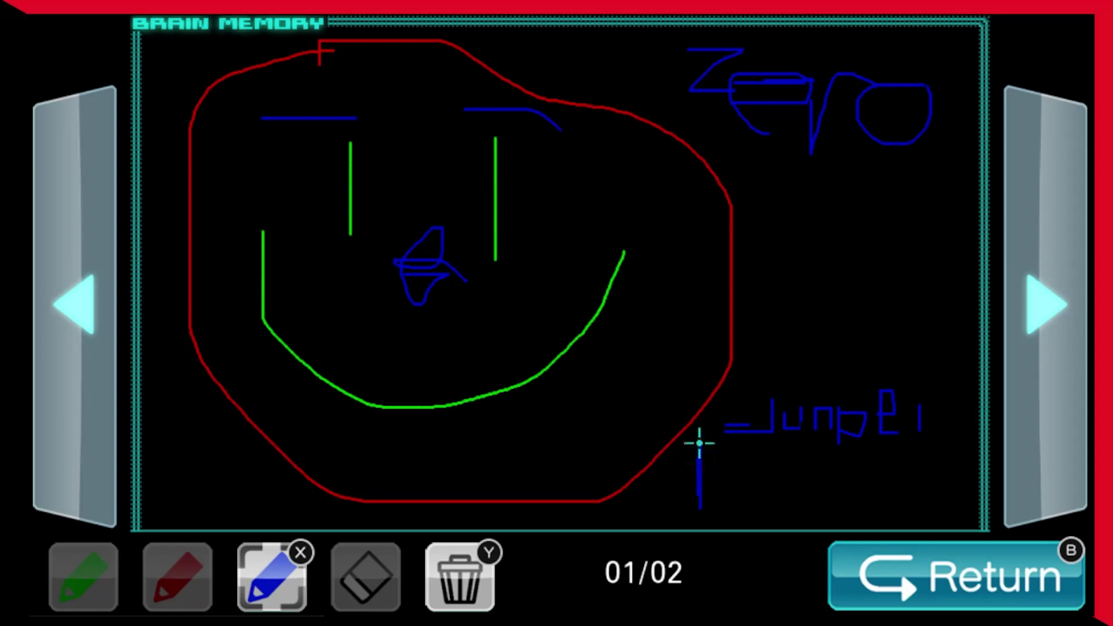
# Write characters below Junpei, erasing and redrawing the 2 at bottom right
pyautogui.moveTo(700, 443)
pyautogui.mouseDown()
pyautogui.moveTo(715, 496)
pyautogui.moveTo(686, 497)
pyautogui.mouseUp()
pyautogui.moveTo(715, 492)
pyautogui.mouseDown()
pyautogui.moveTo(748, 488)
pyautogui.moveTo(766, 499)
pyautogui.moveTo(748, 530)
pyautogui.moveTo(813, 495)
pyautogui.moveTo(761, 522)
pyautogui.moveTo(822, 500)
pyautogui.moveTo(830, 526)
pyautogui.moveTo(850, 431)
pyautogui.moveTo(866, 435)
pyautogui.mouseUp()
pyautogui.moveTo(817, 474); pyautogui.dragTo(808, 513)
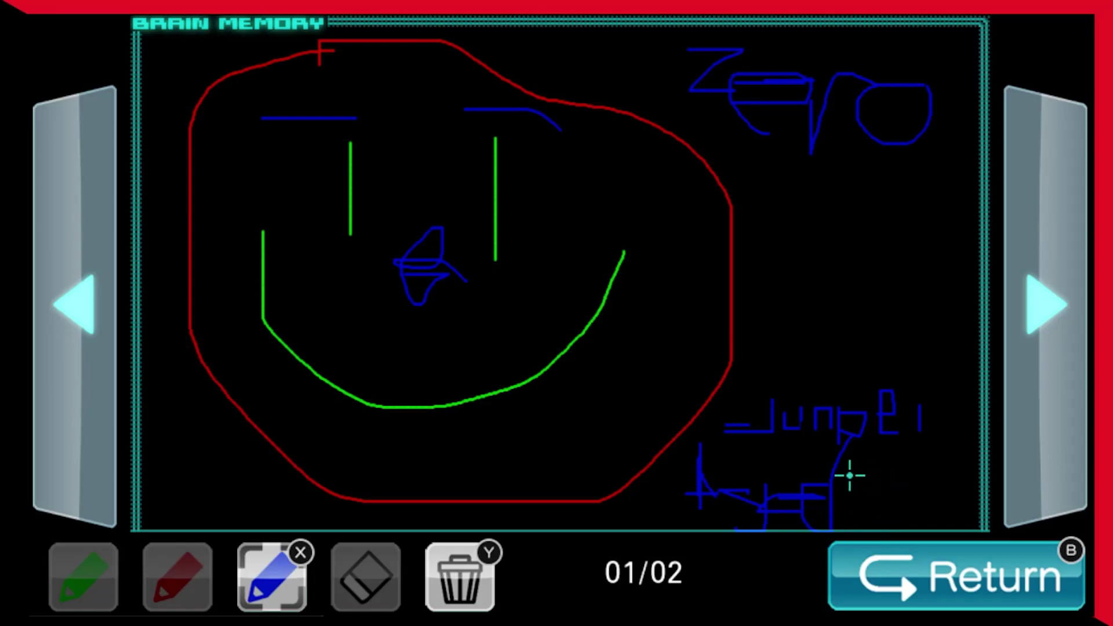
pyautogui.moveTo(858, 476); pyautogui.dragTo(904, 522)
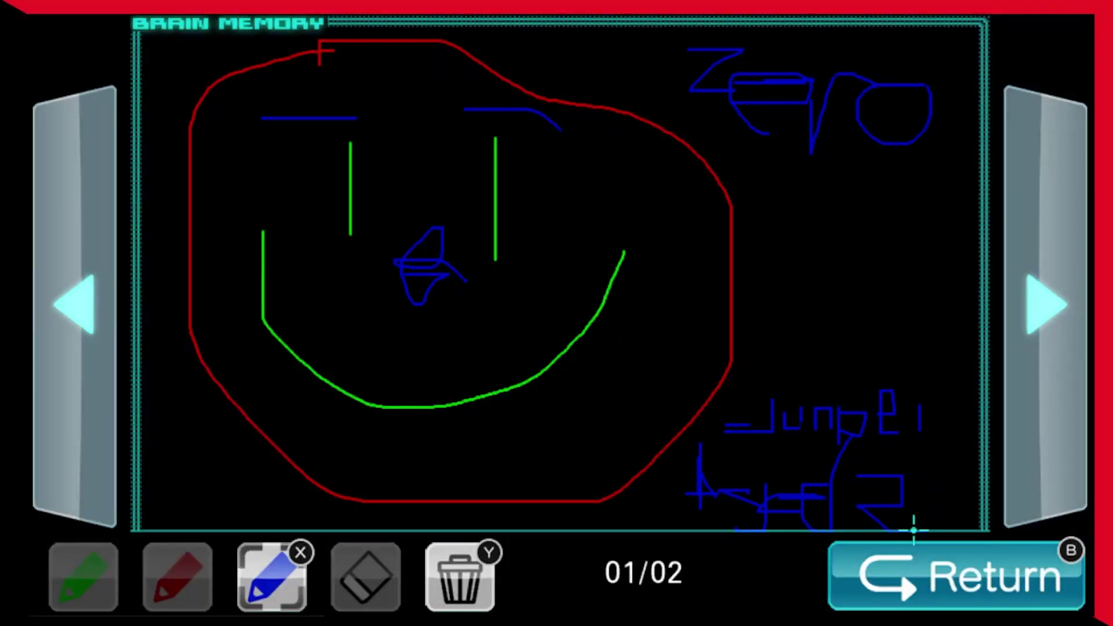
pyautogui.press('x')
pyautogui.moveTo(881, 520); pyautogui.dragTo(852, 487)
pyautogui.press('x')
pyautogui.moveTo(901, 475); pyautogui.dragTo(903, 487)
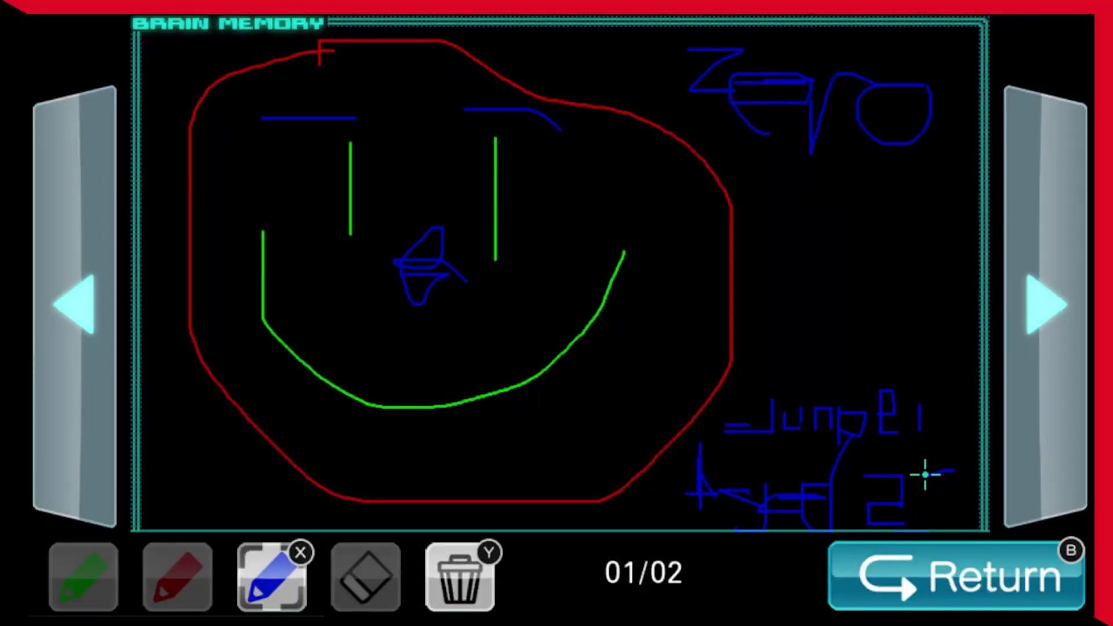
# Rewrite the digit right of the 2 and draw a curve below 'Zero'
pyautogui.moveTo(948, 473); pyautogui.dragTo(920, 515)
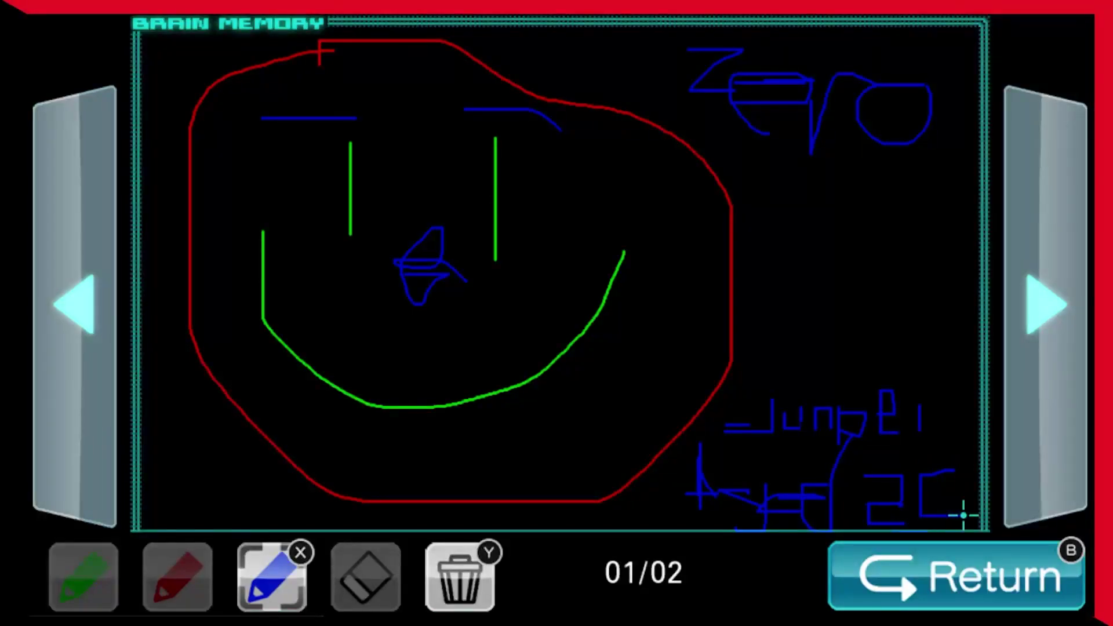
pyautogui.moveTo(964, 469); pyautogui.dragTo(964, 522)
pyautogui.press('x')
pyautogui.moveTo(940, 483); pyautogui.dragTo(964, 488)
pyautogui.press('x')
pyautogui.press('x')
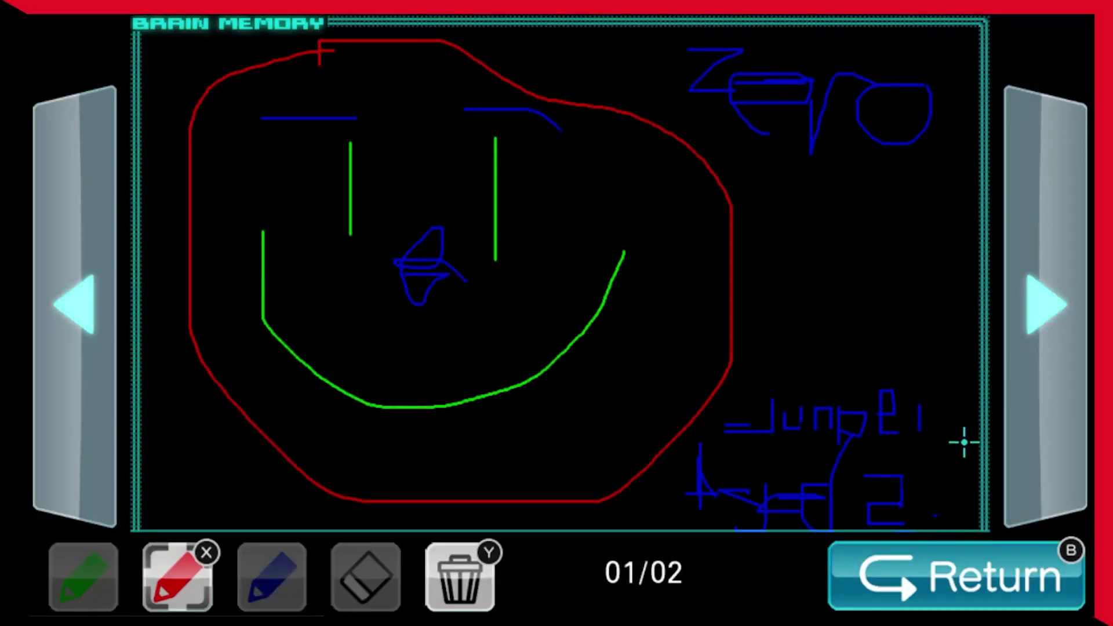
pyautogui.press('x')
pyautogui.moveTo(955, 461)
pyautogui.mouseDown()
pyautogui.moveTo(927, 478)
pyautogui.moveTo(974, 487)
pyautogui.moveTo(948, 473)
pyautogui.moveTo(963, 522)
pyautogui.mouseUp()
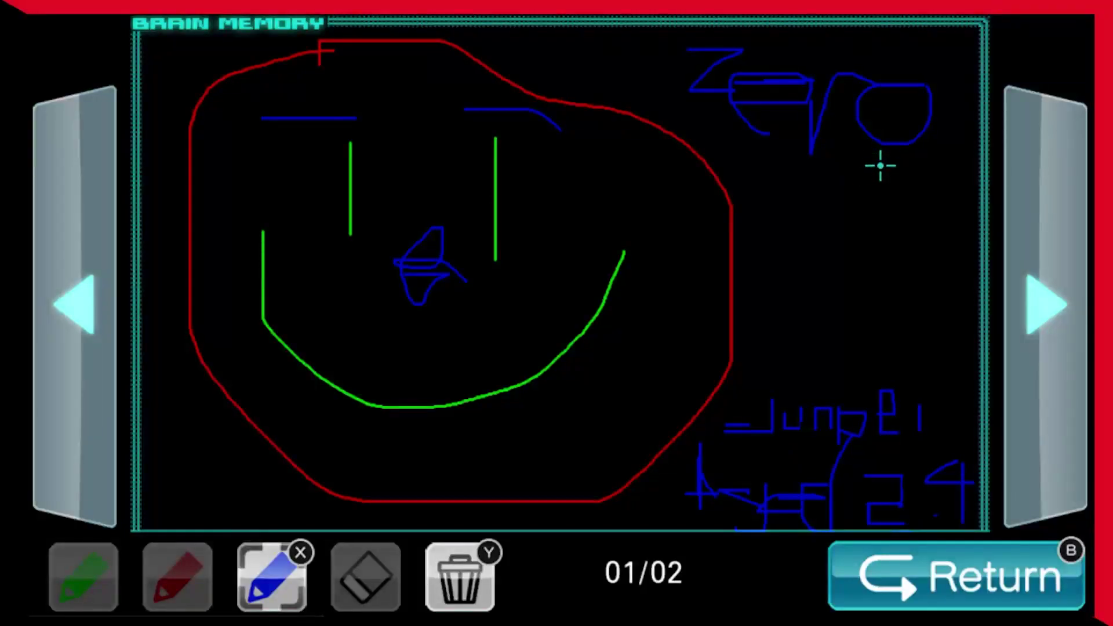
pyautogui.moveTo(882, 165)
pyautogui.mouseDown()
pyautogui.moveTo(803, 237)
pyautogui.moveTo(761, 235)
pyautogui.moveTo(804, 252)
pyautogui.mouseUp()
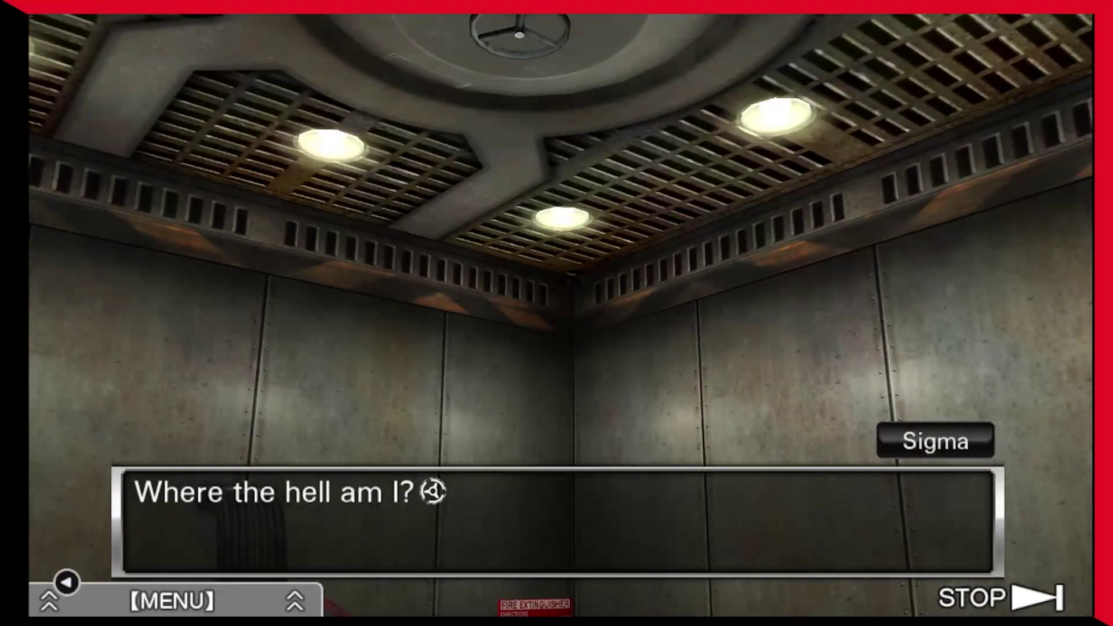
pyautogui.press('Escape')
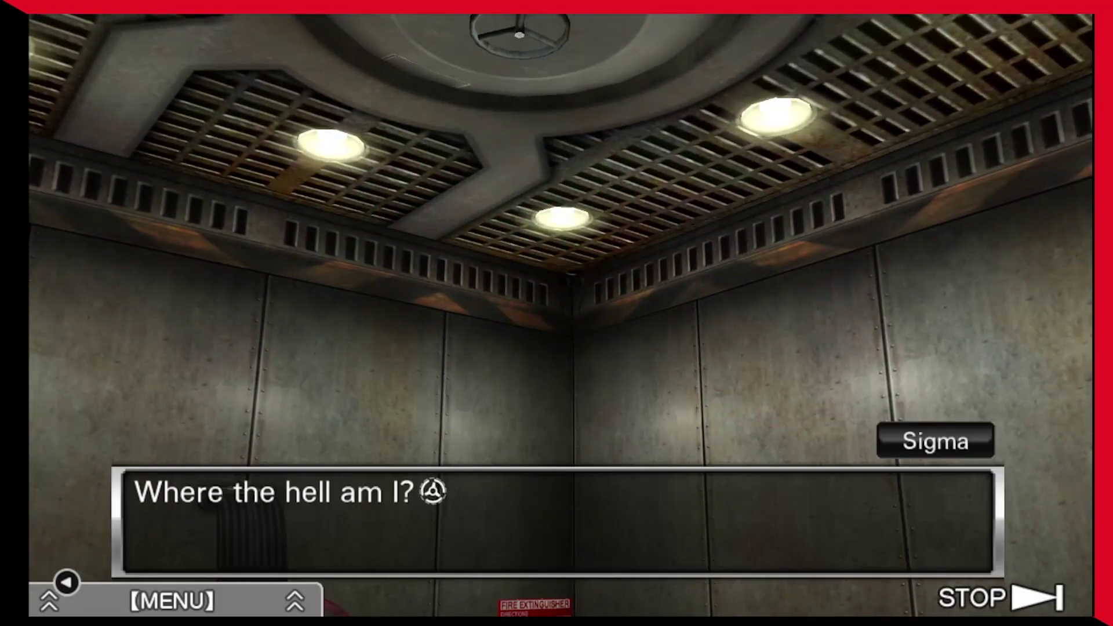
# Open and close the memo pad twice, then bring up the HELP topics
pyautogui.press('y')
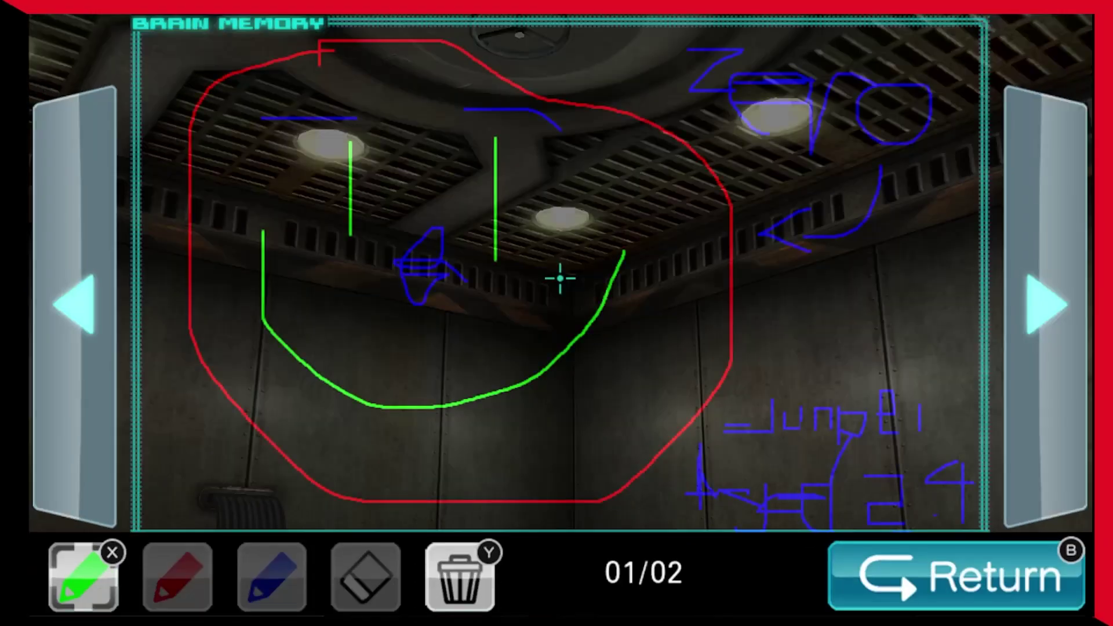
pyautogui.press('b')
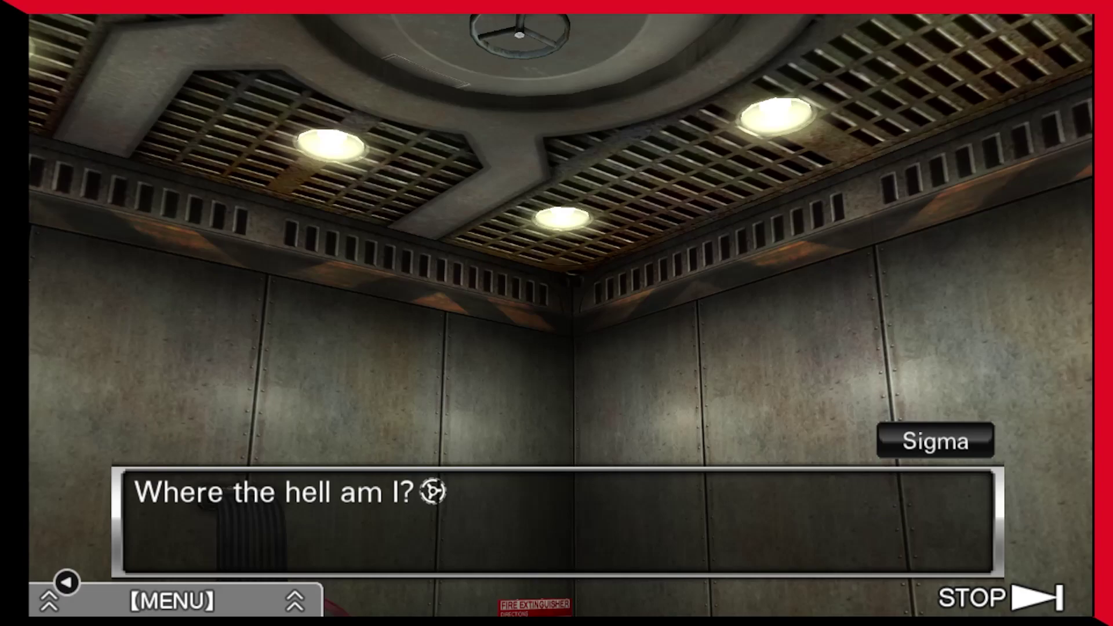
pyautogui.press('y')
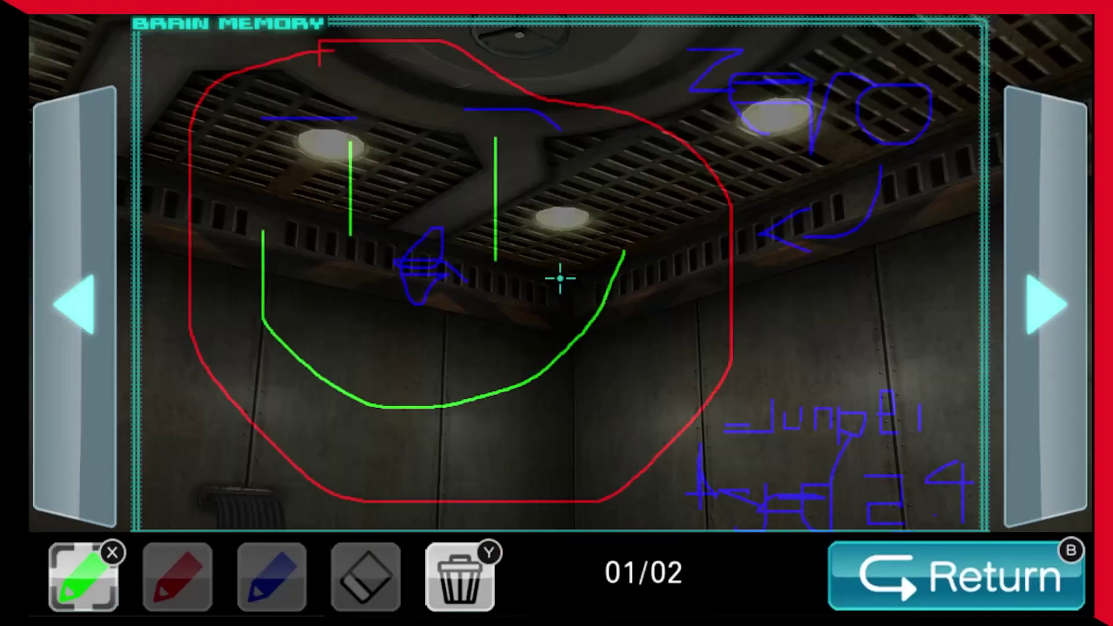
pyautogui.press('b')
pyautogui.press('Escape')
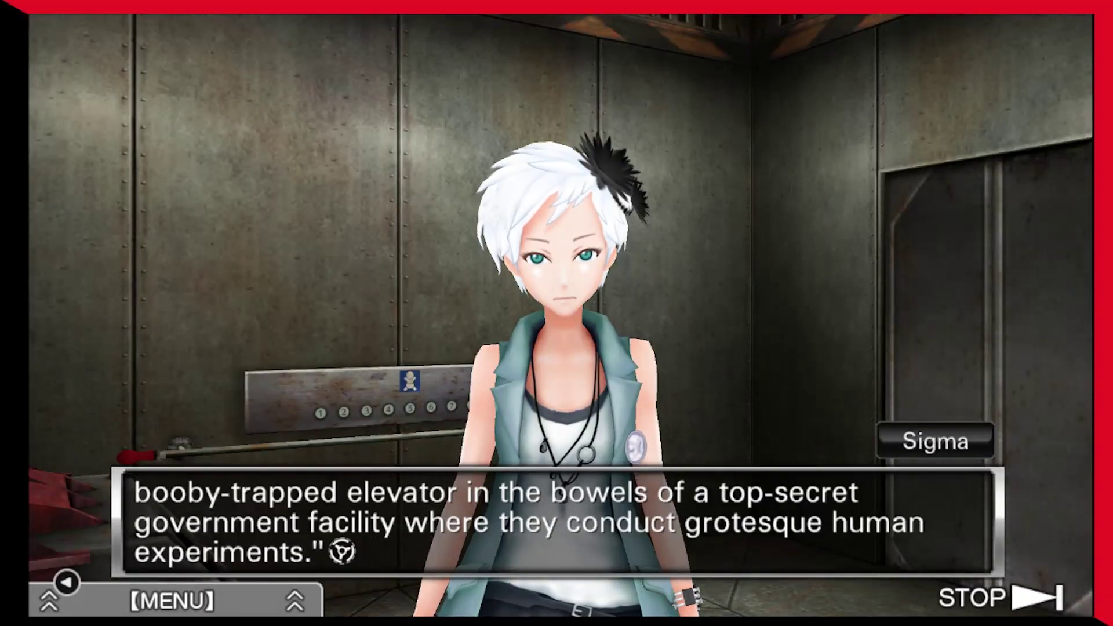
# Advance to Sigma's booby-trapped elevator quip, then bring up the dialogue history
pyautogui.press('Escape')
pyautogui.press('Escape')
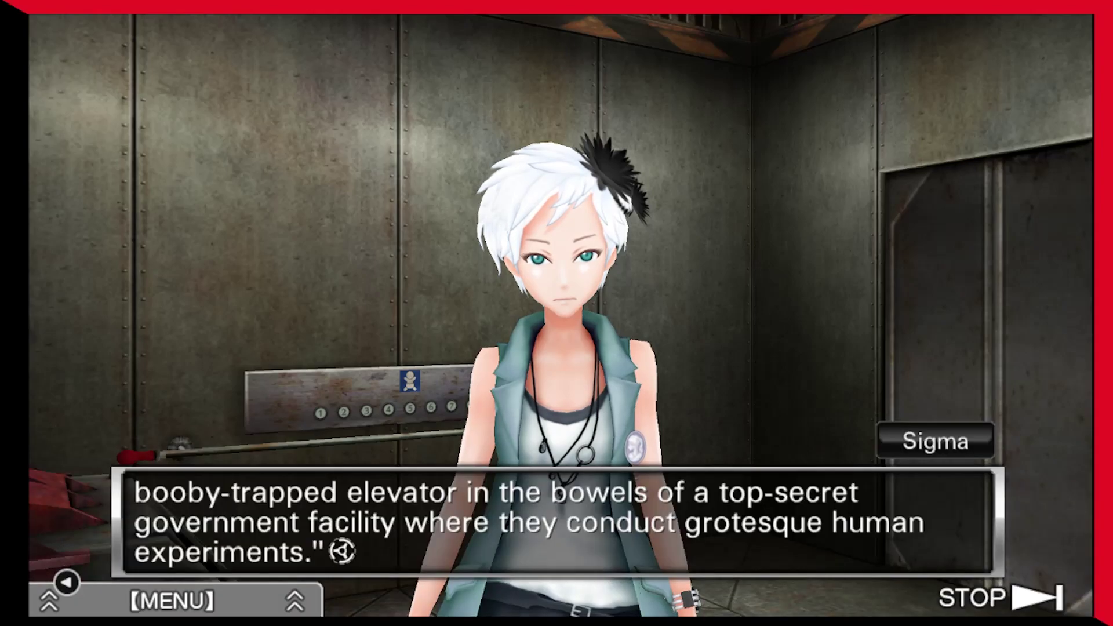
# Scroll back through the dialogue log, return to the latest line, and close it
pyautogui.press('Up')
pyautogui.press('Up')
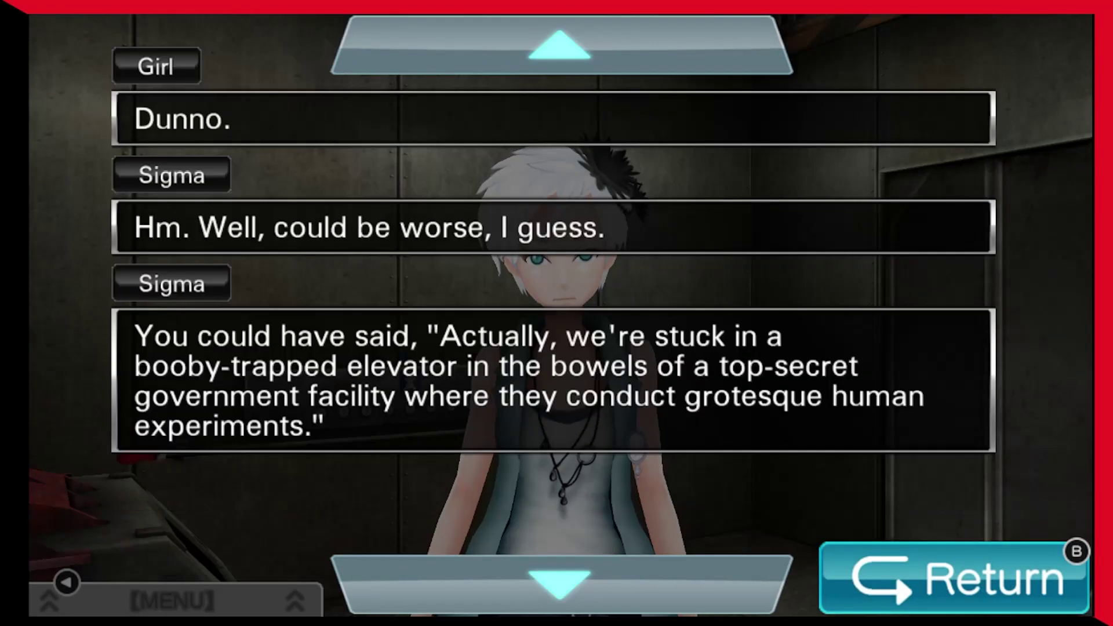
pyautogui.press('Up')
pyautogui.press('Down')
pyautogui.press('Down')
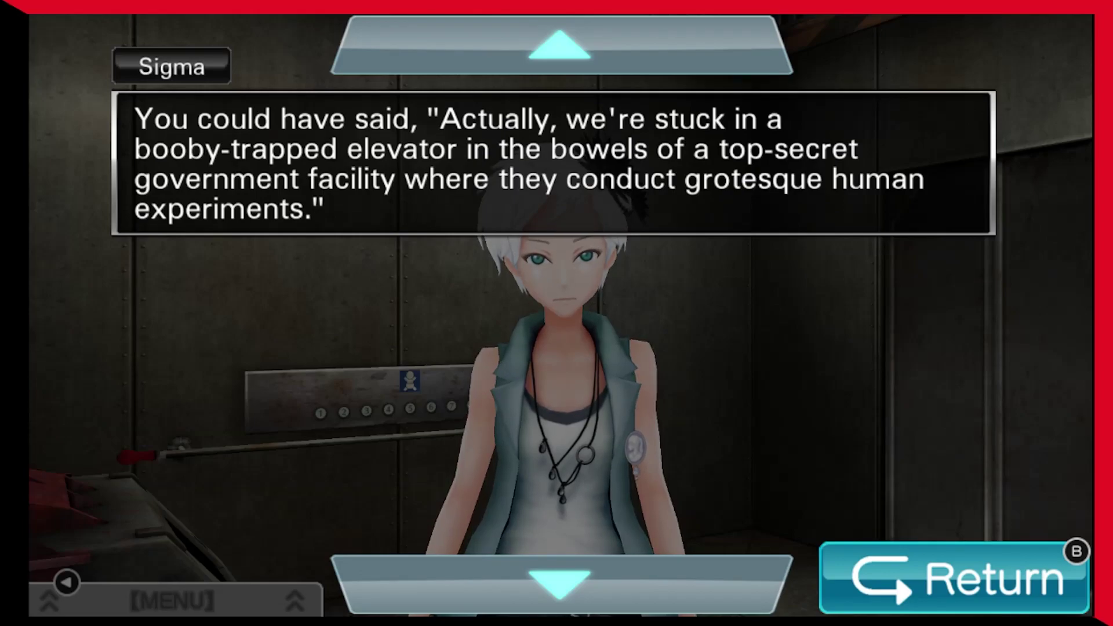
pyautogui.press('b')
# Advance through Sigma asking the girl's name until she says 'Sigma'
pyautogui.press('Return')
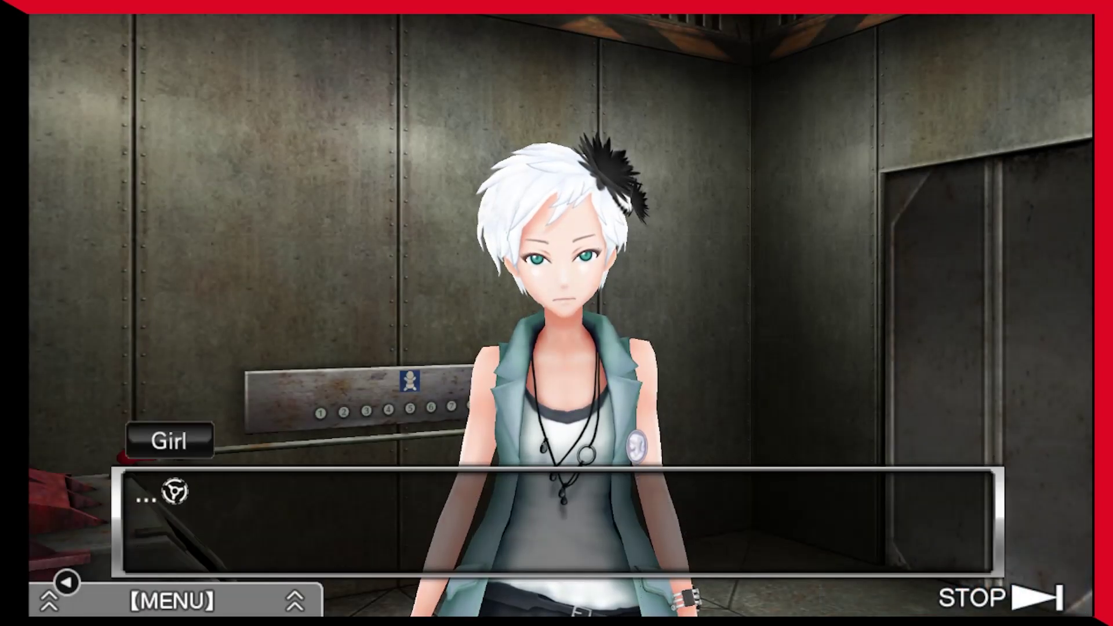
pyautogui.press('Return')
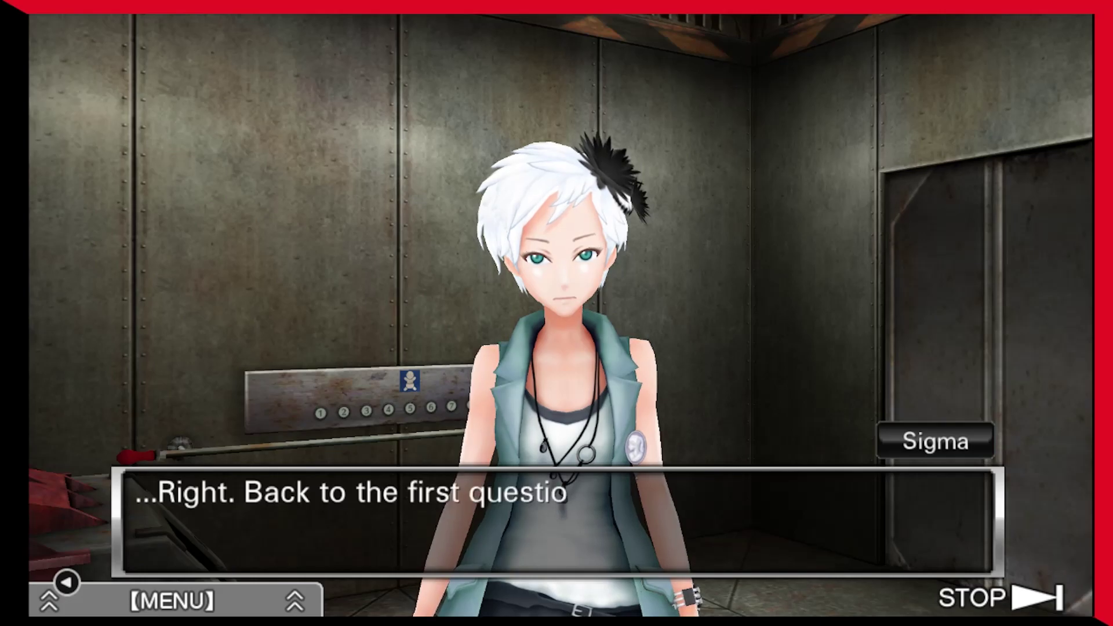
pyautogui.press('Return')
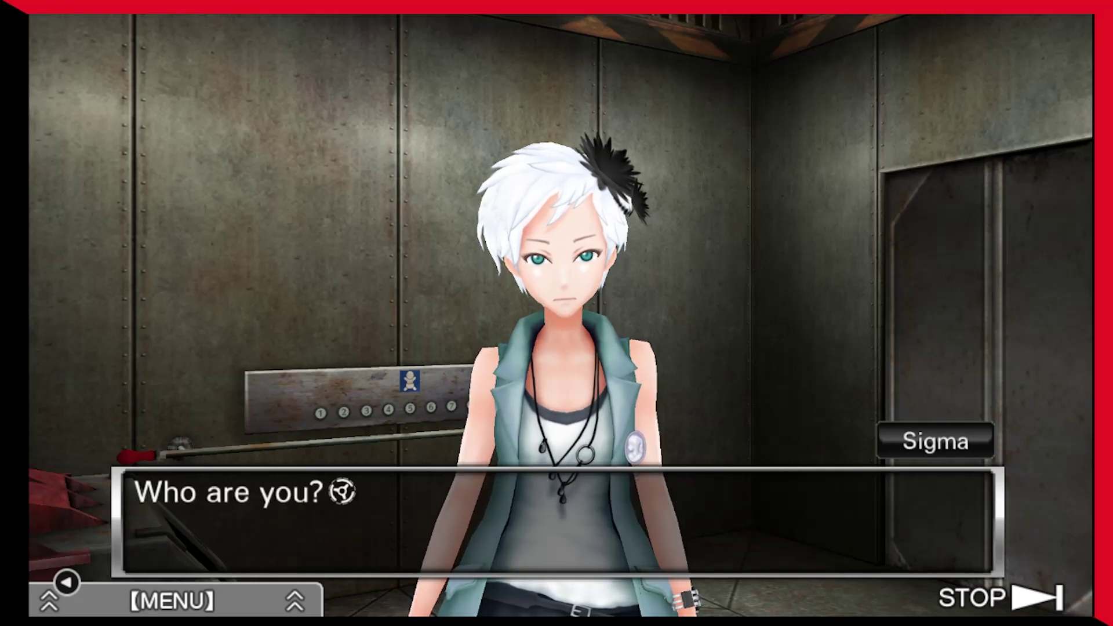
pyautogui.press('Return')
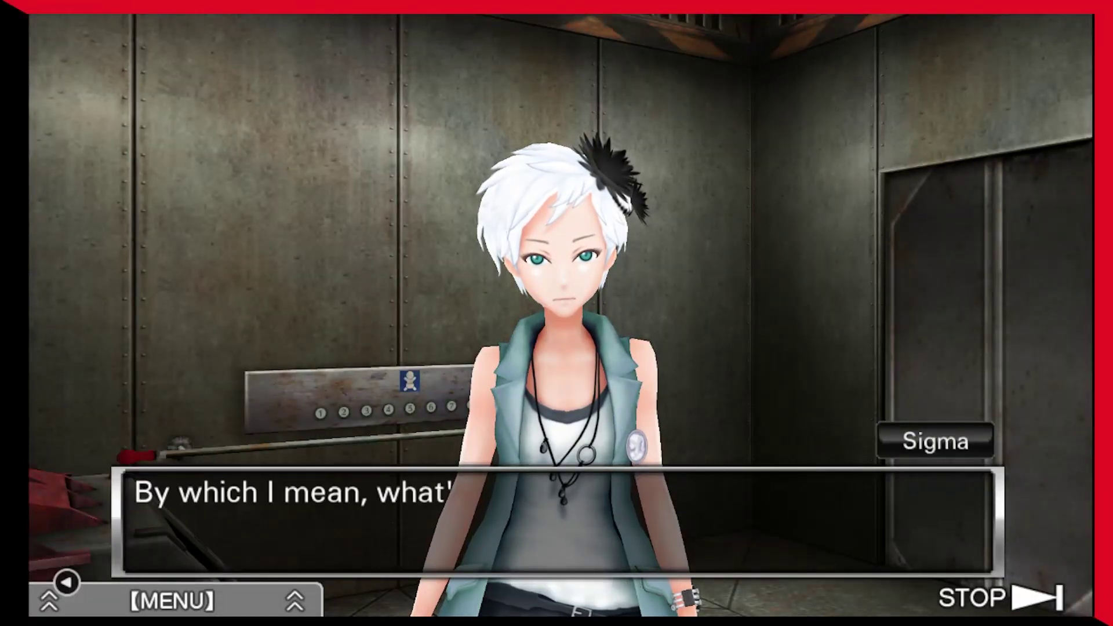
pyautogui.press('Return')
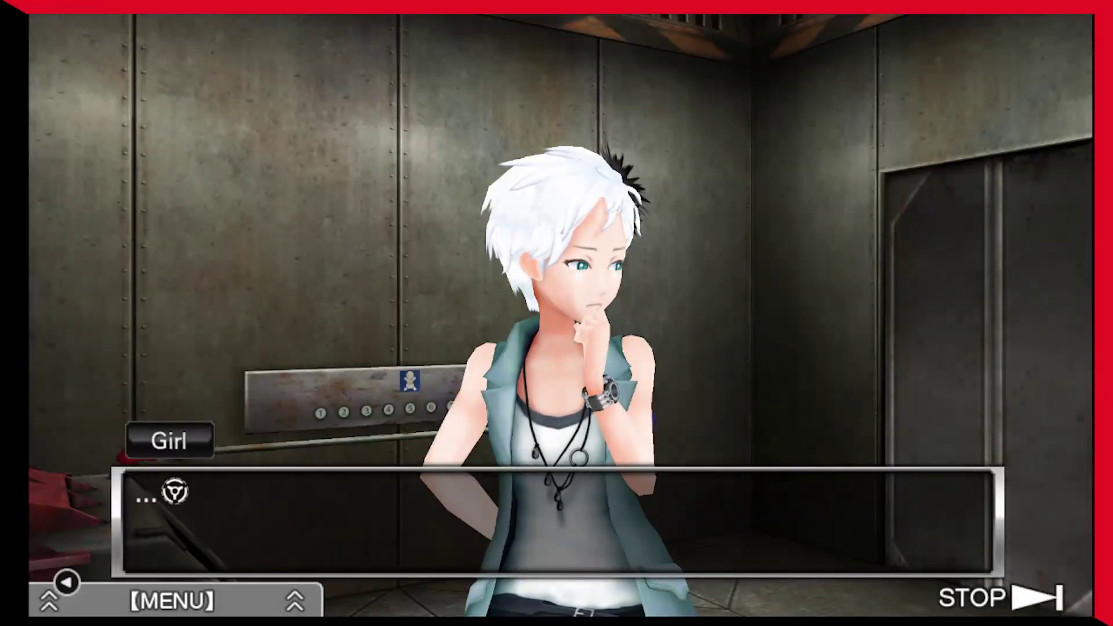
pyautogui.press('Return')
pyautogui.press('Return')
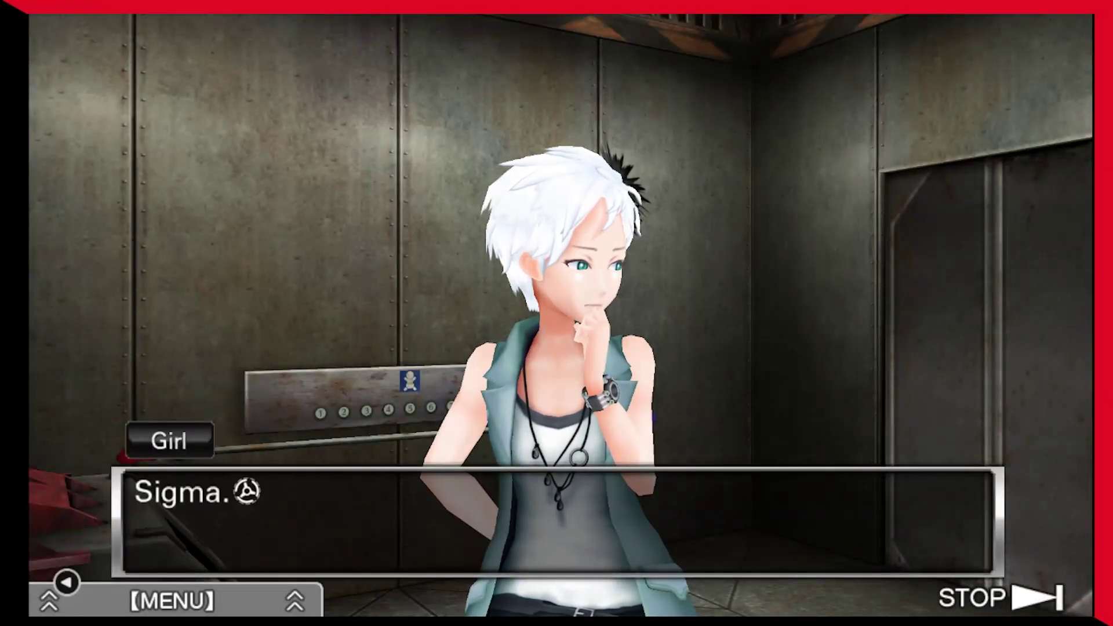
# Continue past Sigma asking how she knows him, until she denies knowing him
pyautogui.press('Return')
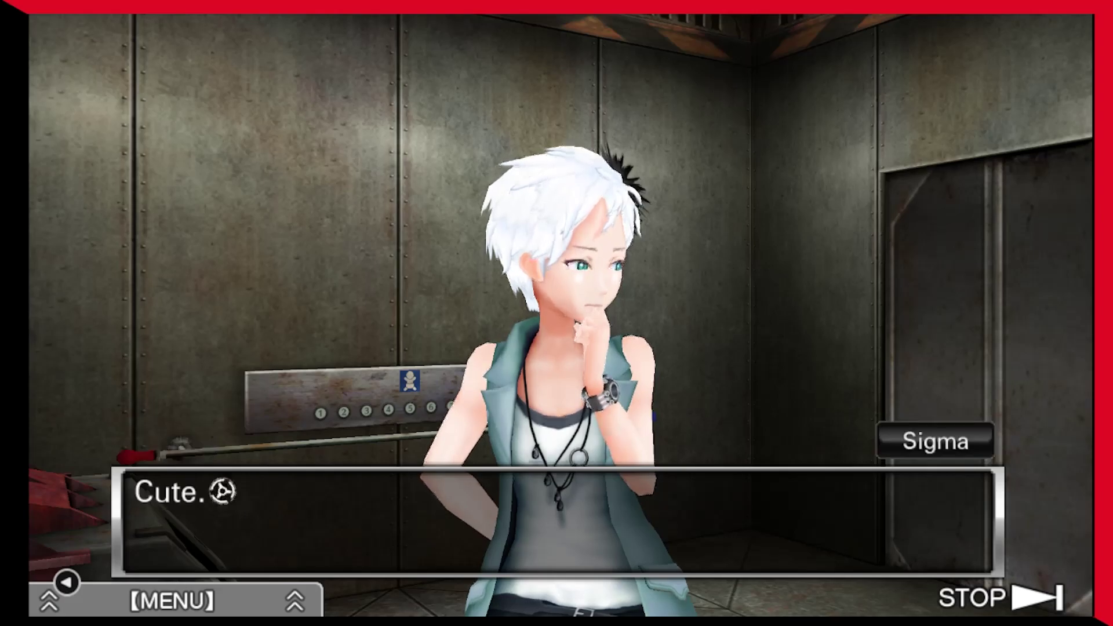
pyautogui.press('Return')
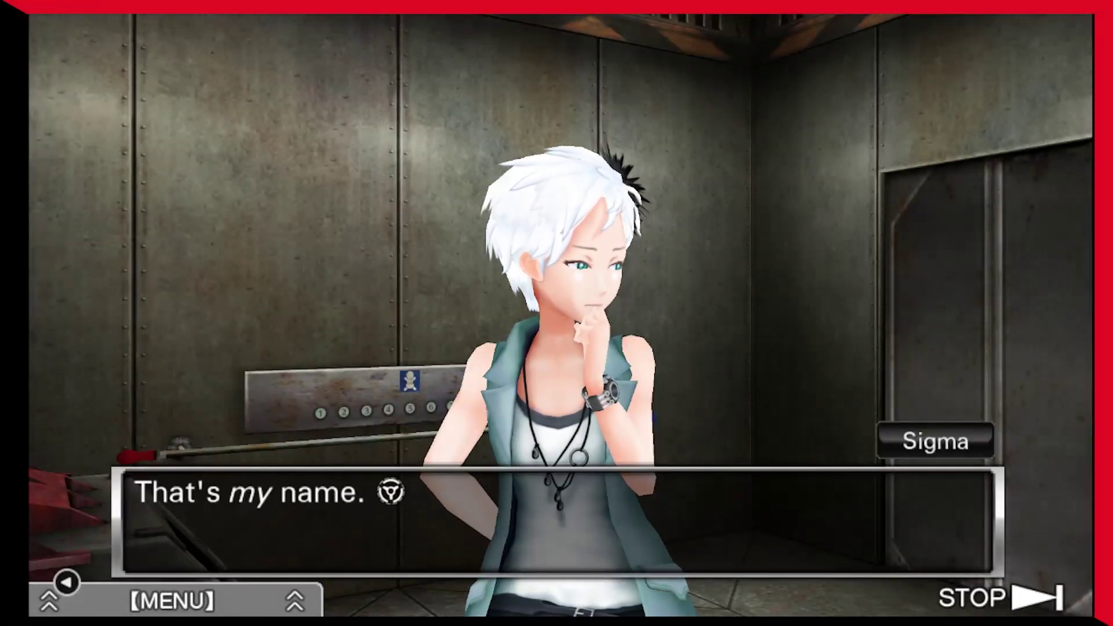
pyautogui.press('Return')
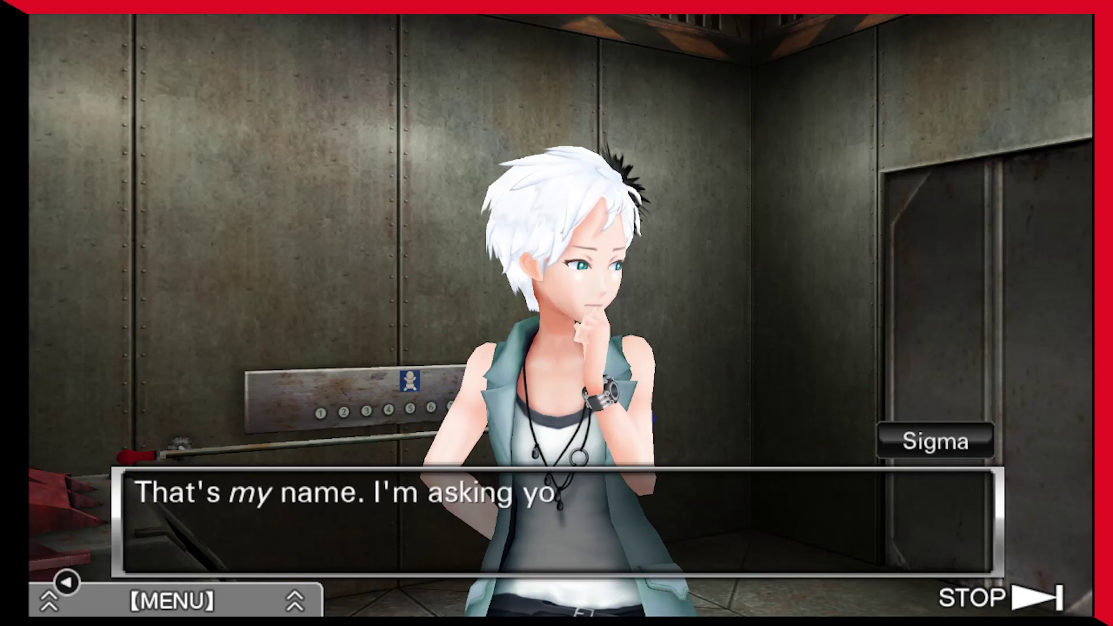
pyautogui.press('Return')
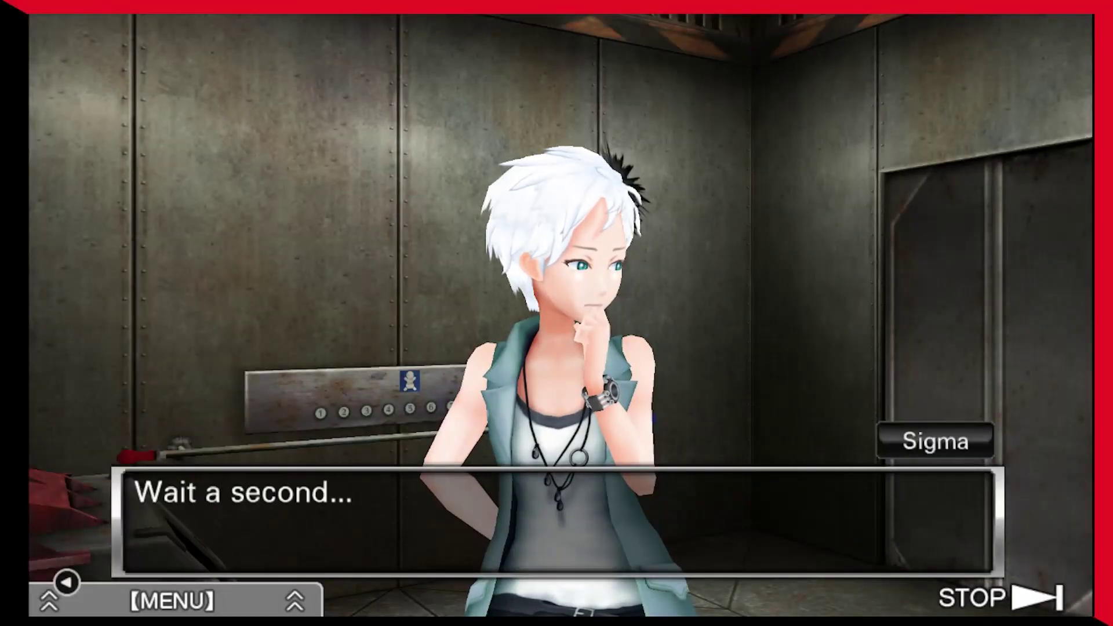
pyautogui.press('Return')
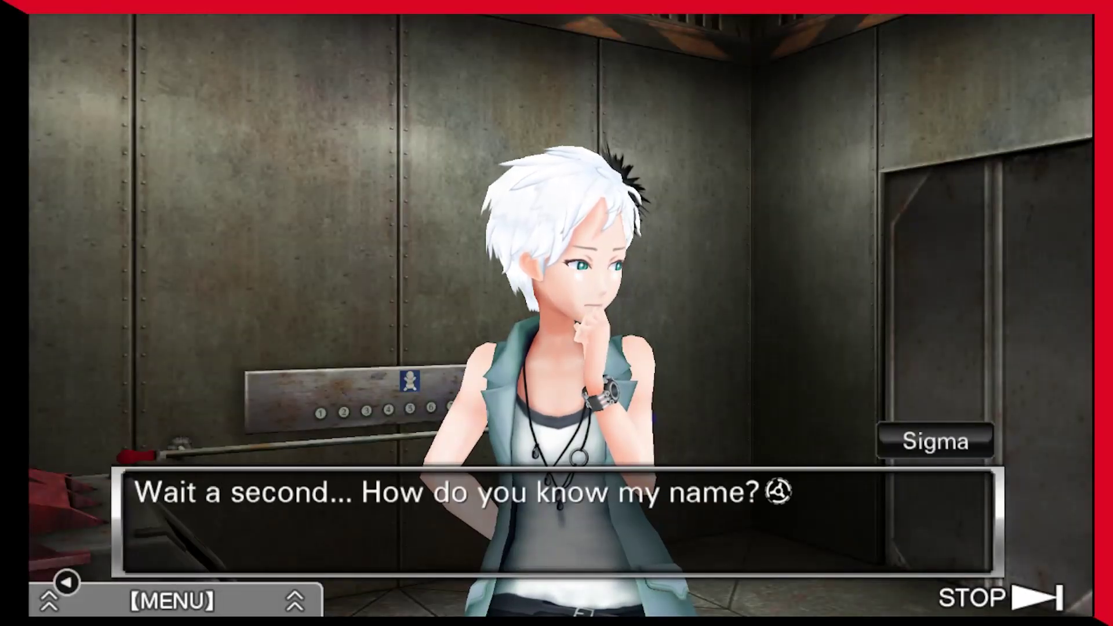
pyautogui.press('Return')
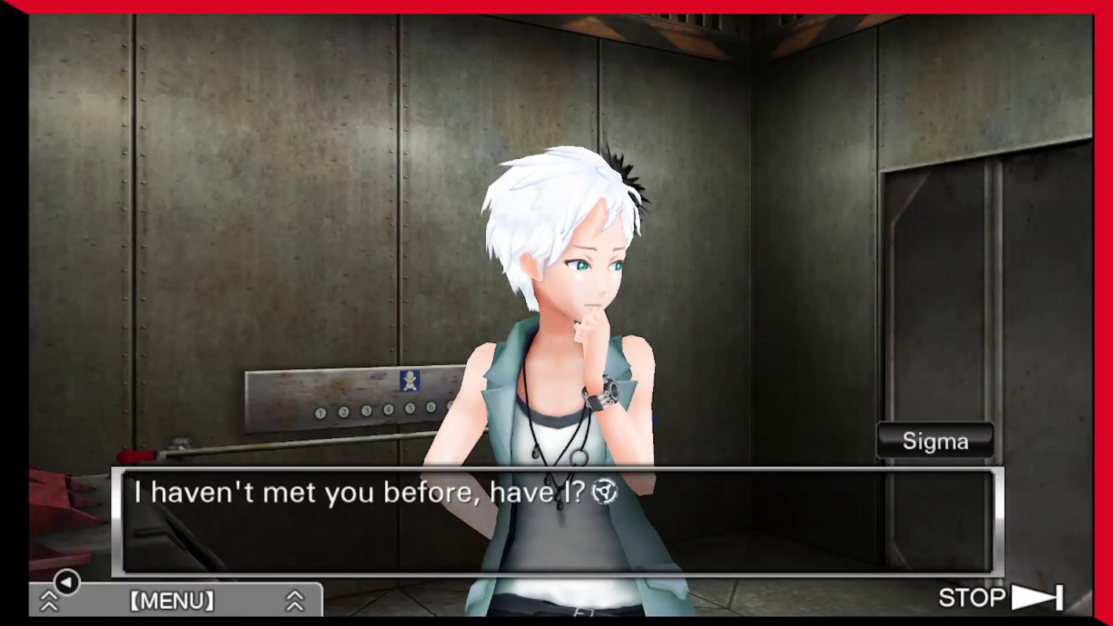
pyautogui.press('Return')
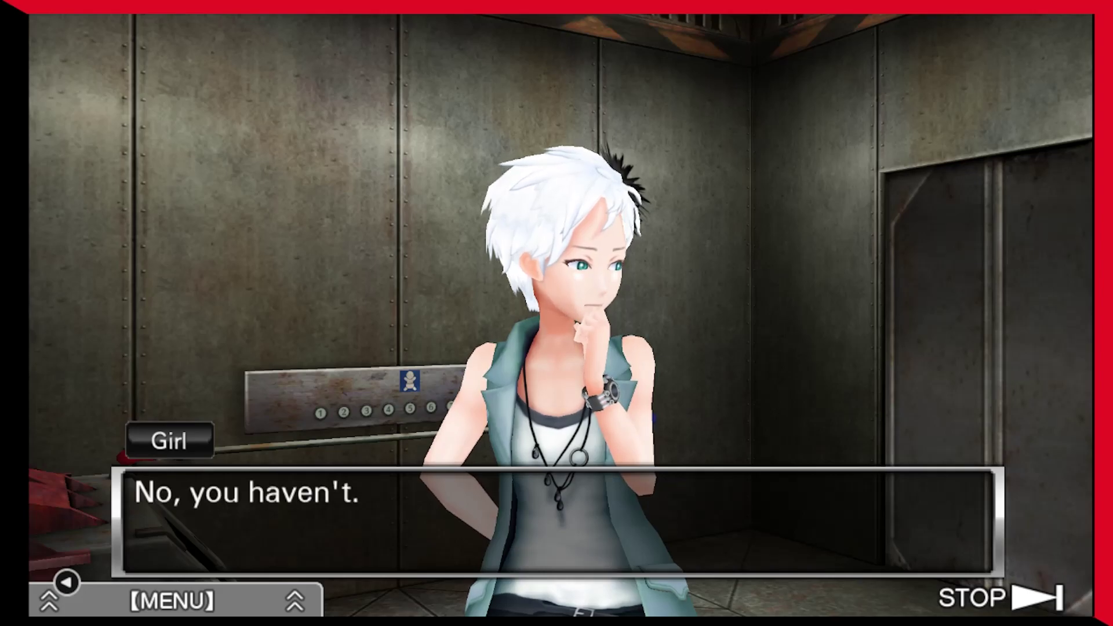
pyautogui.press('Return')
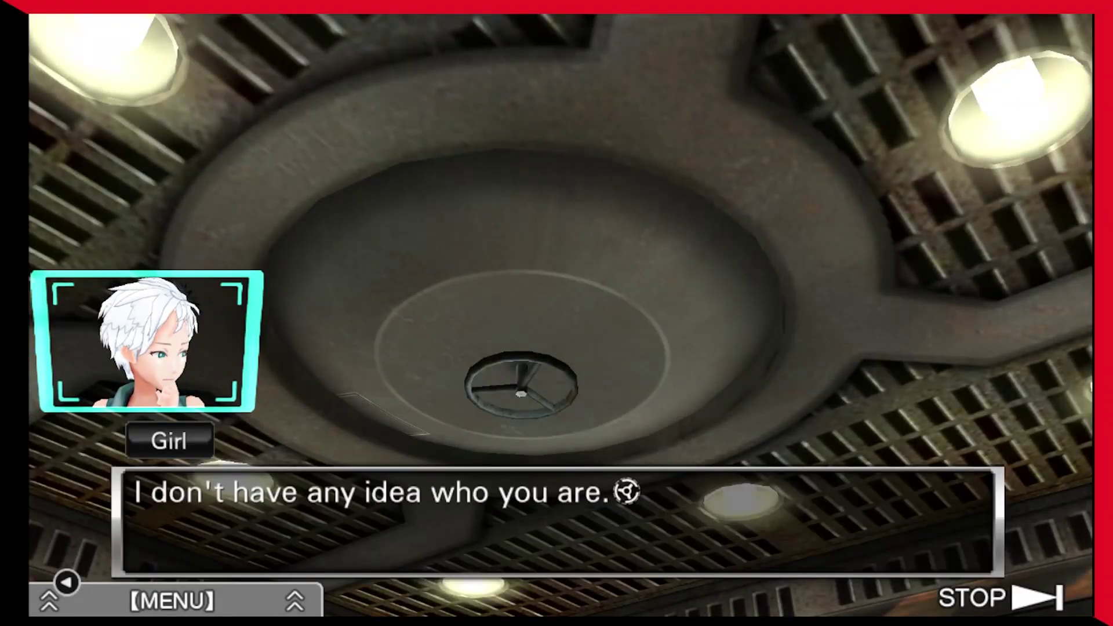
# Read through the girl's and Sigma's exchange until she snaps that she just knows his name
pyautogui.press('Return')
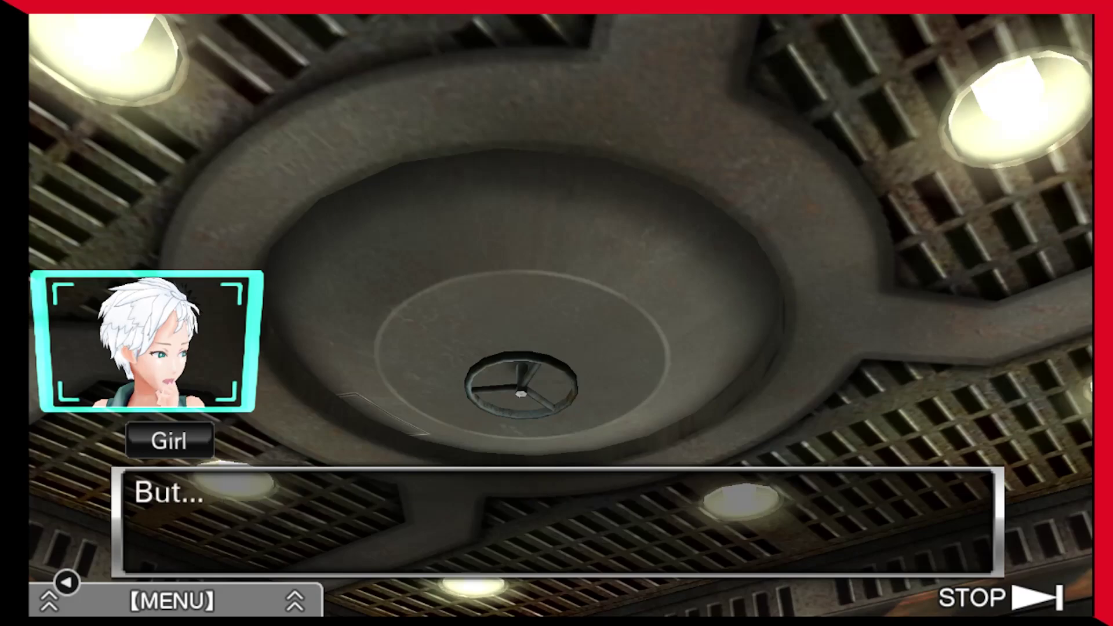
pyautogui.press('Return')
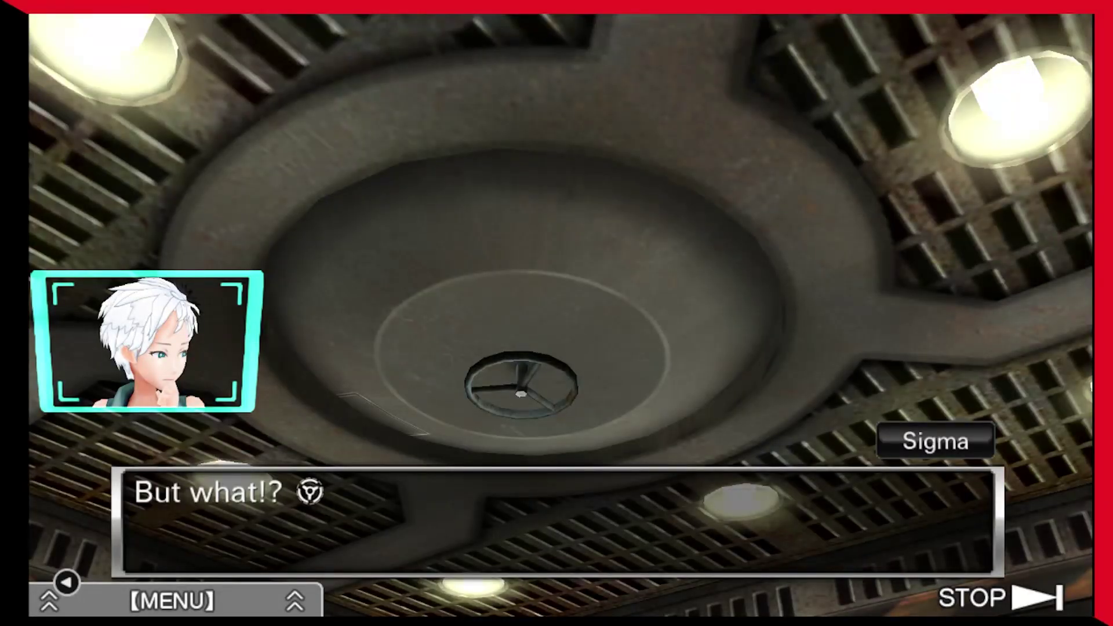
pyautogui.press('Return')
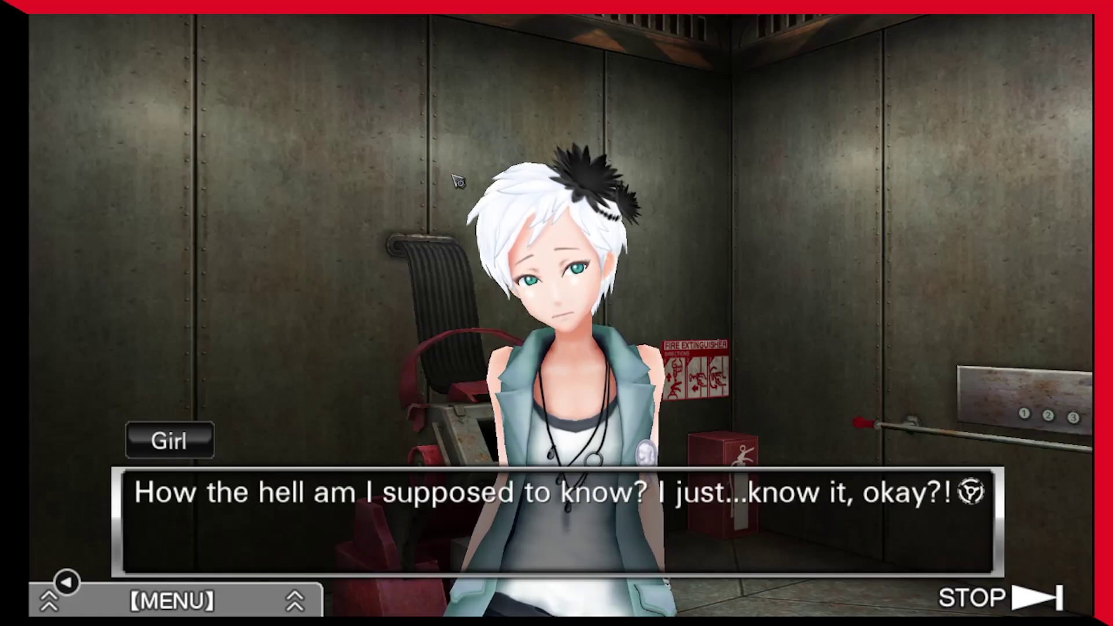
pyautogui.scroll(1, 456, 180)
pyautogui.scroll(2, 456, 181)
pyautogui.scroll(2, 456, 181)
# Close the dialogue backlog and continue Sigma's reply until Zero announces a game
pyautogui.rightClick(457, 181)
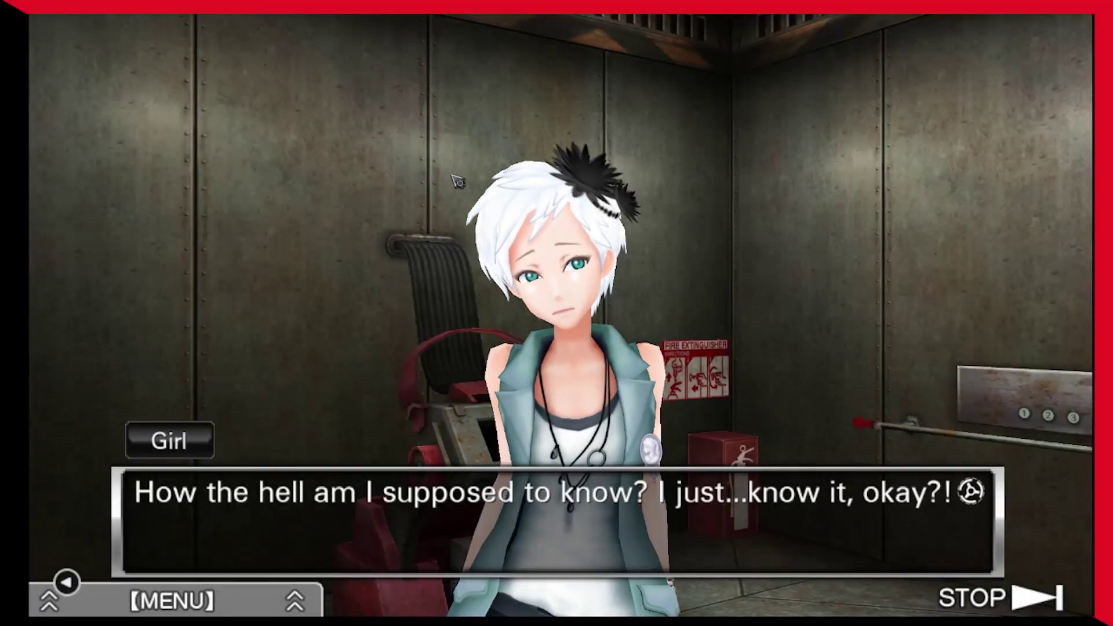
pyautogui.click(455, 181)
pyautogui.click(456, 180)
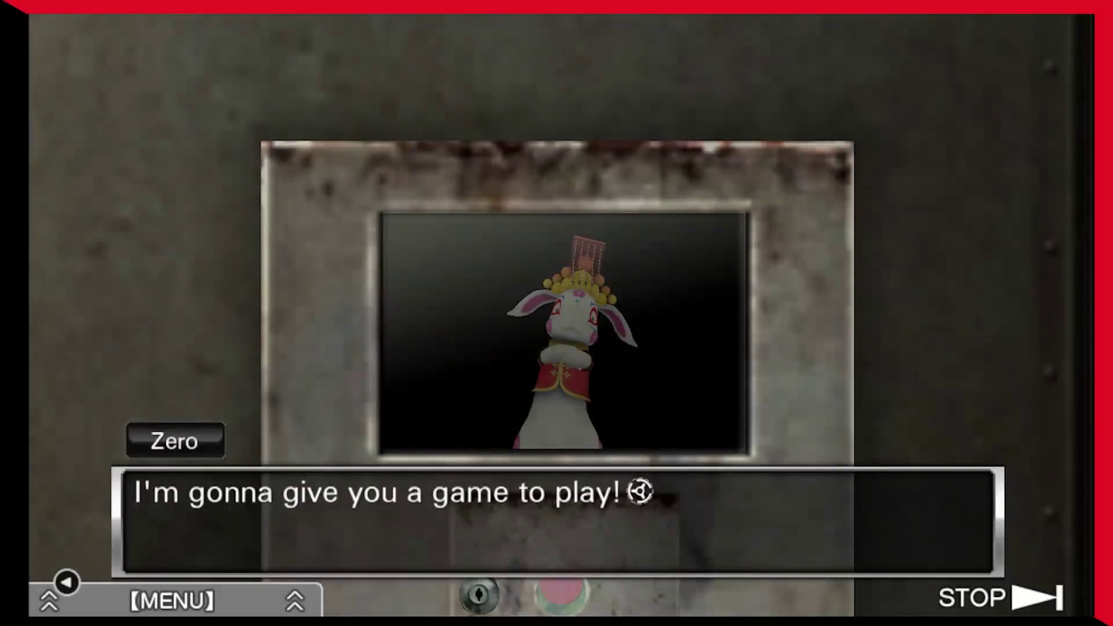
# Read Sigma's reaction and Zero's game announcement until Sigma protests 'H-Hey, hold on!'
pyautogui.press('Return')
pyautogui.press('Return')
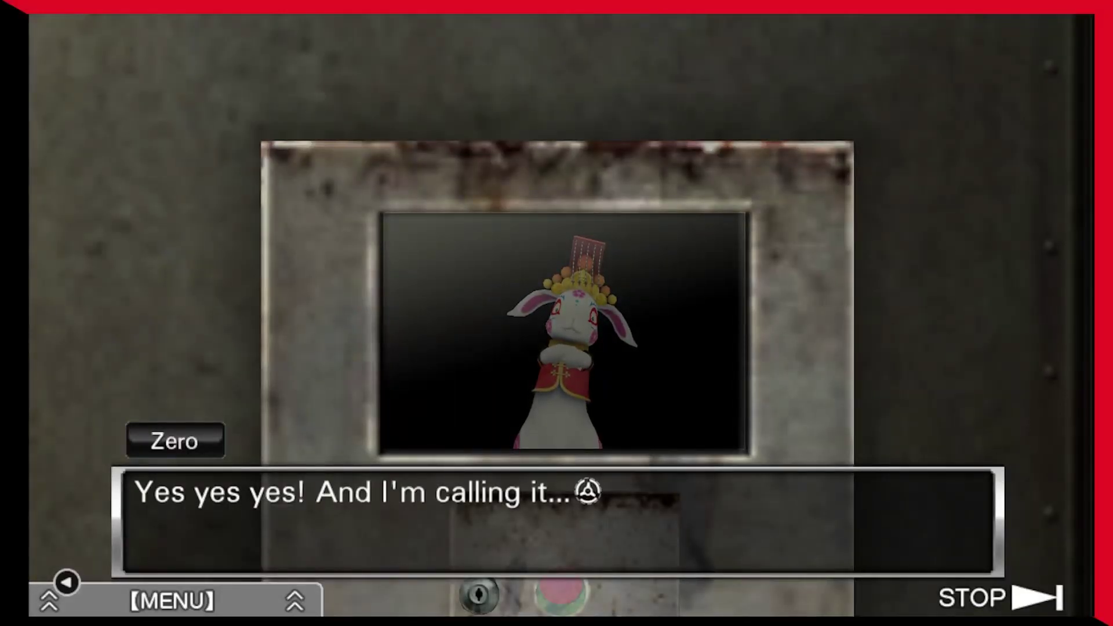
pyautogui.press('Return')
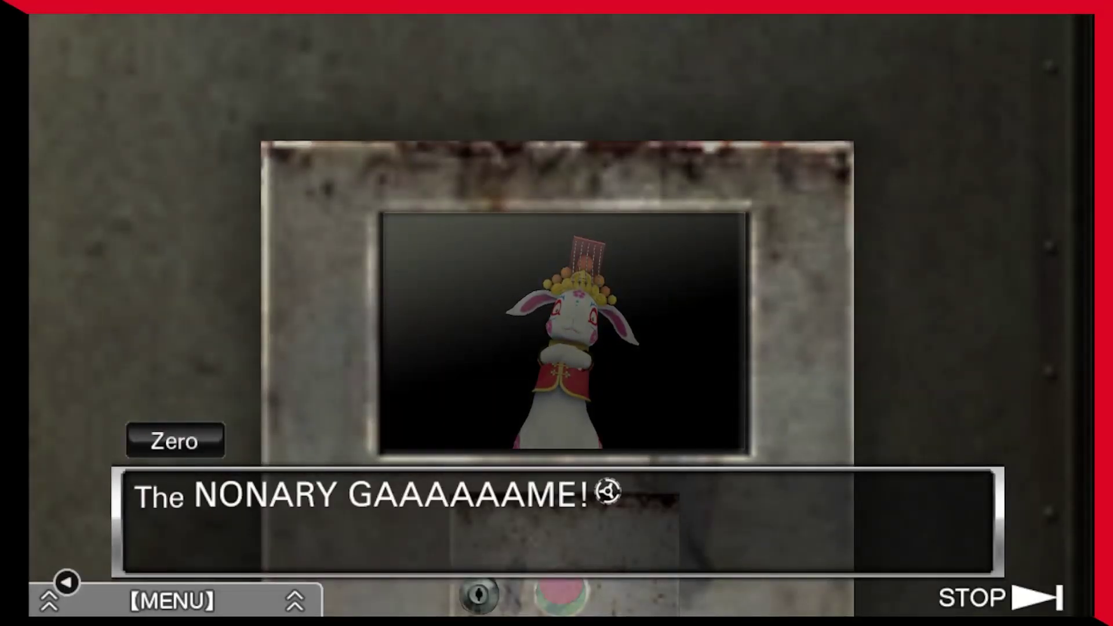
pyautogui.press('Return')
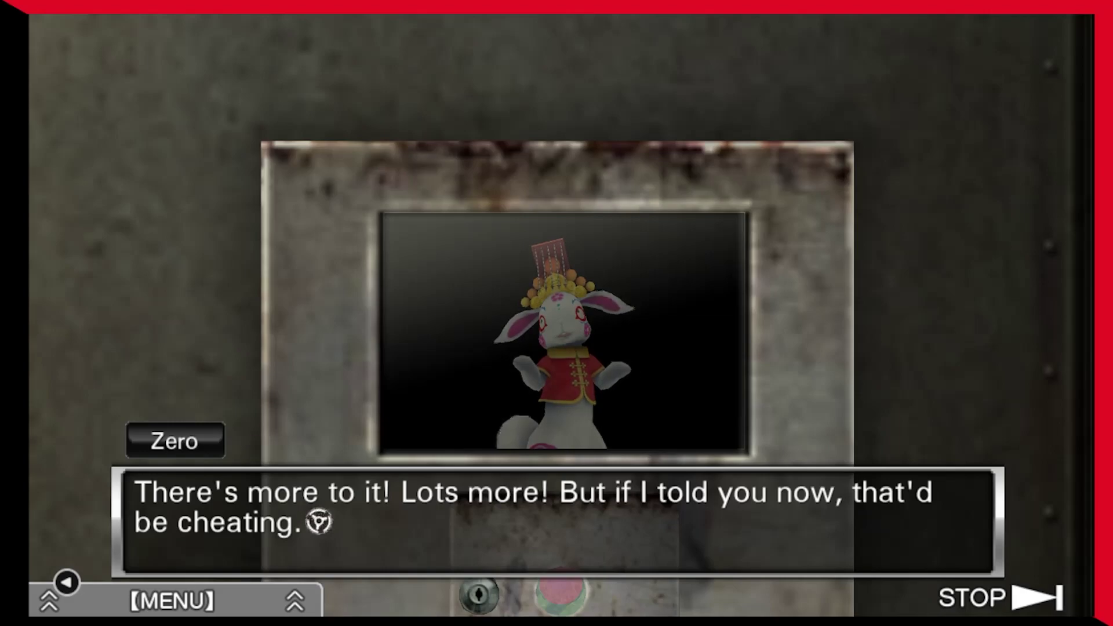
pyautogui.press('Return')
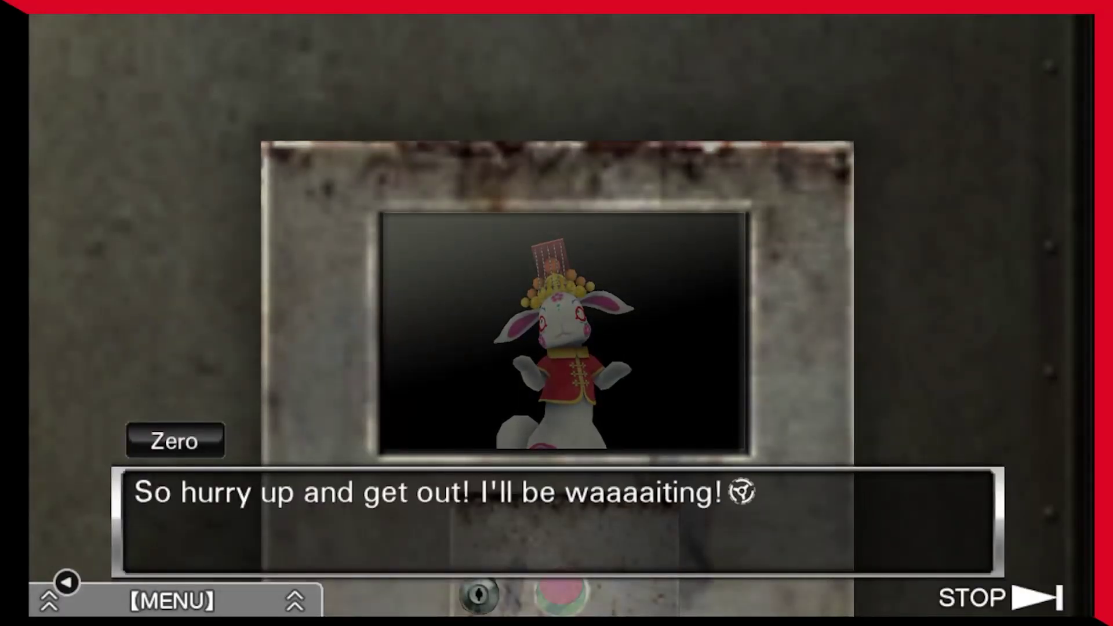
pyautogui.press('Return')
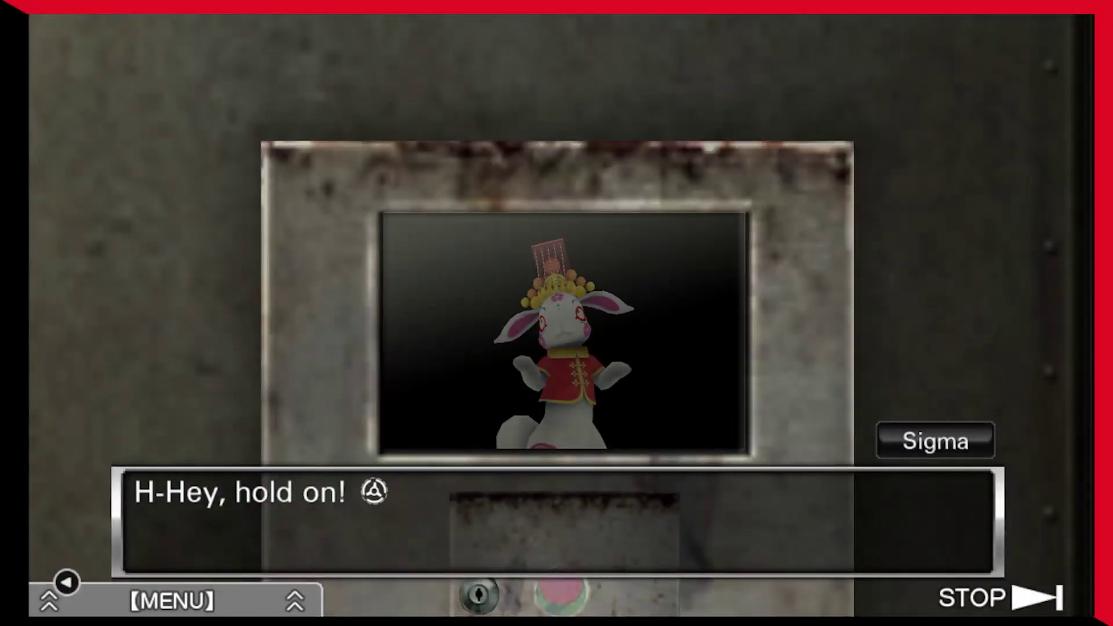
# Read Zero's falling-elevator news and farewell until Sigma mutters 'see you next fall.'
pyautogui.press('Return')
pyautogui.press('Return')
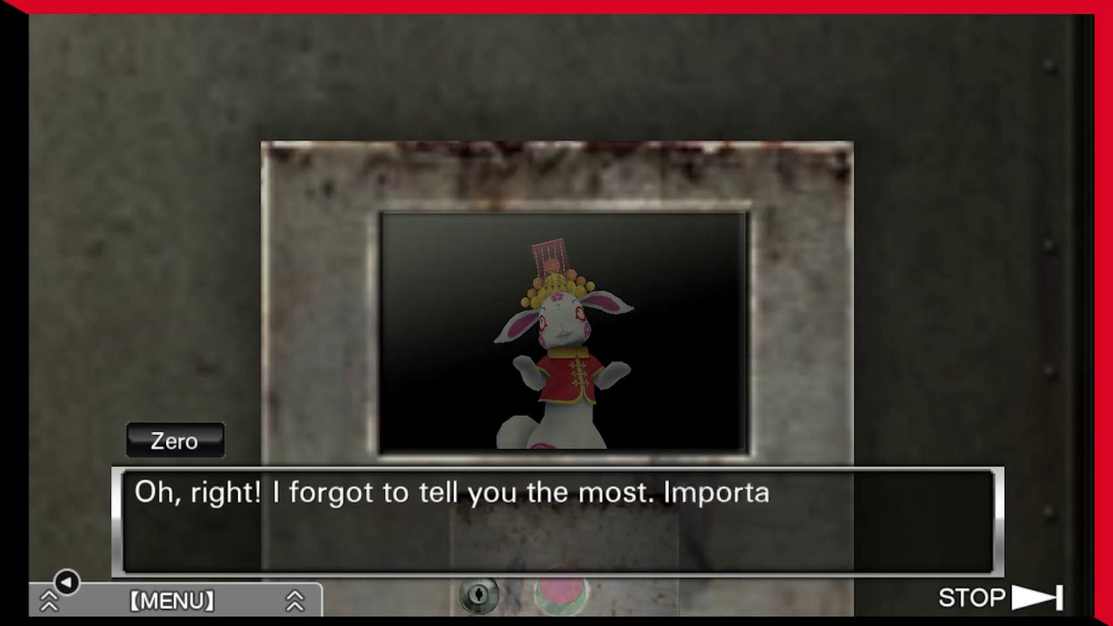
pyautogui.press('Return')
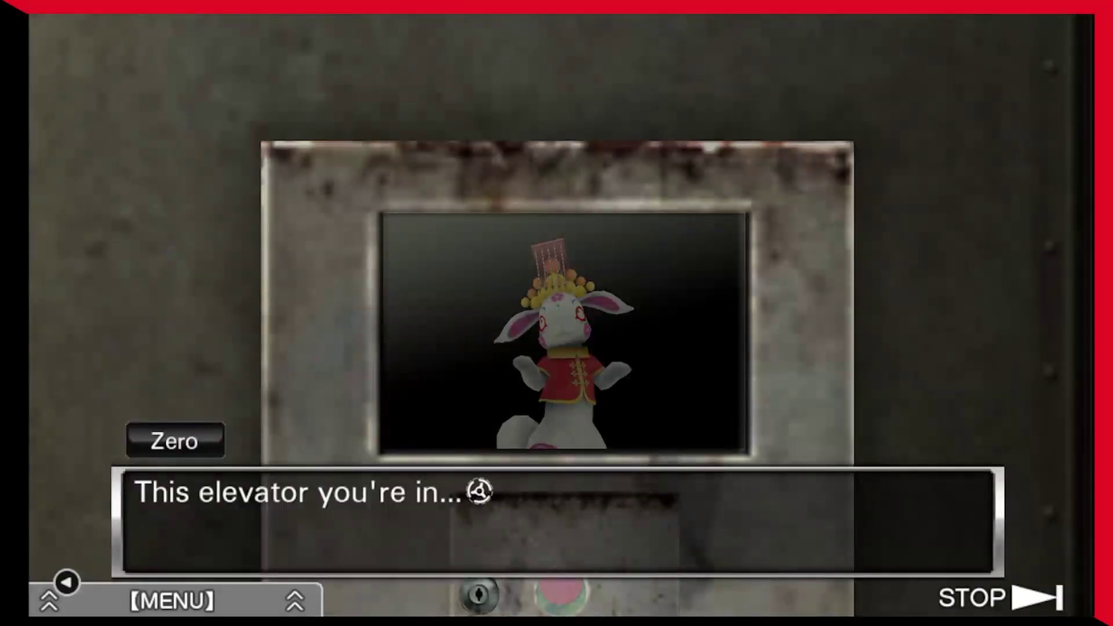
pyautogui.press('Return')
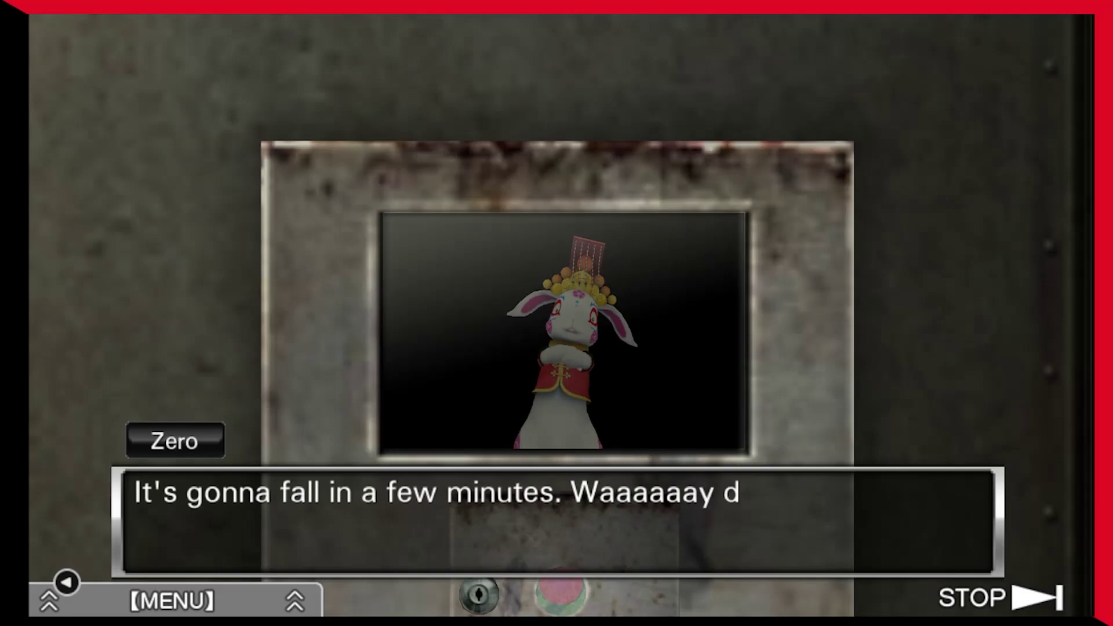
pyautogui.press('Return')
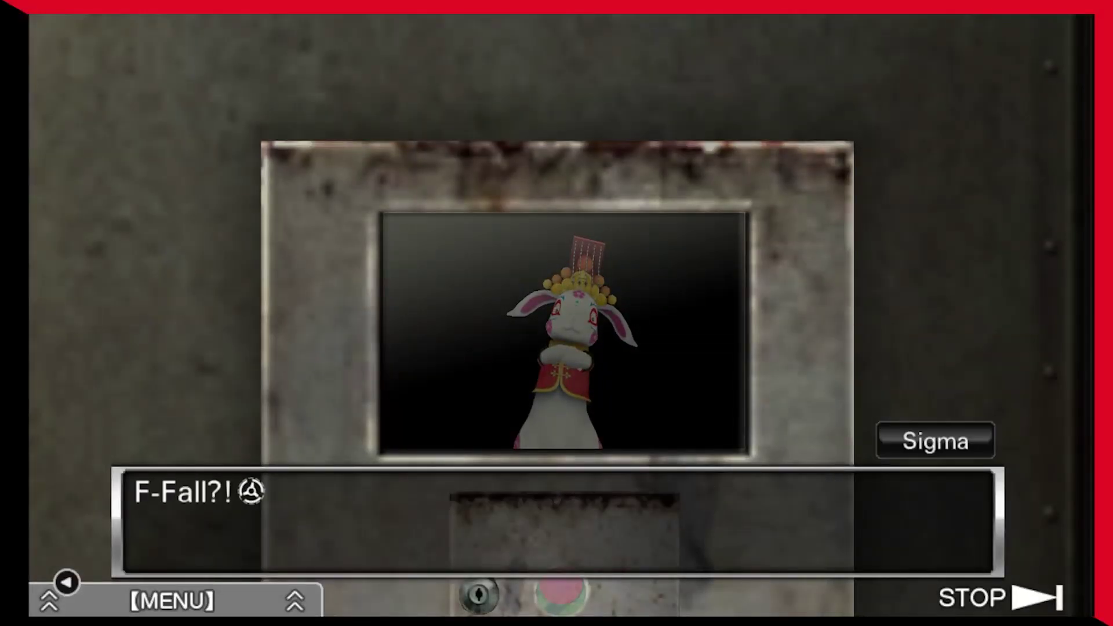
pyautogui.press('Return')
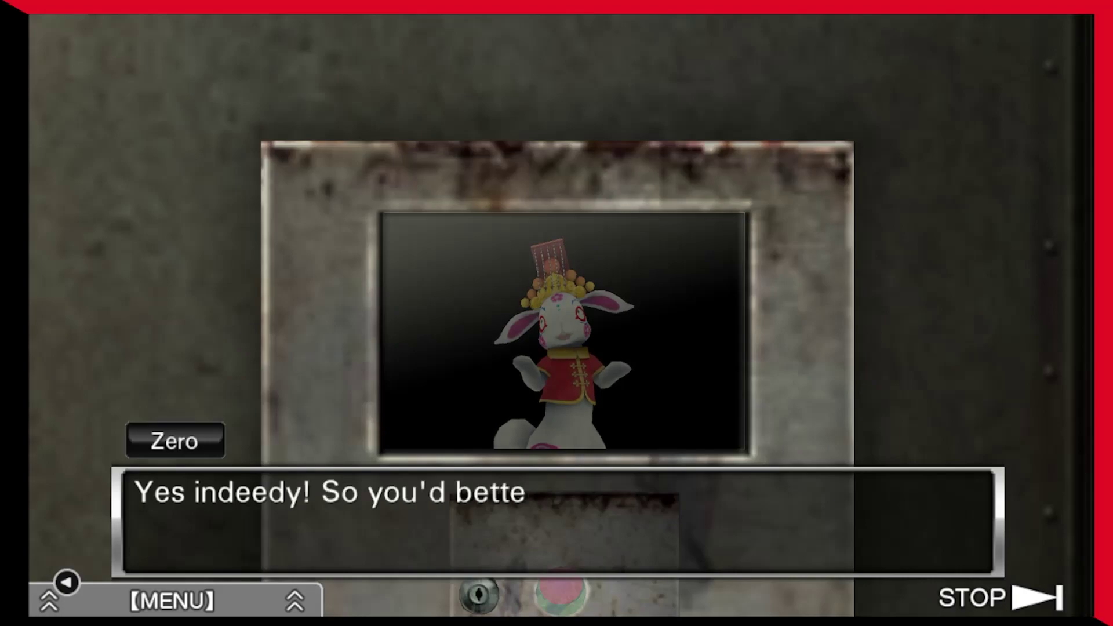
pyautogui.press('Return')
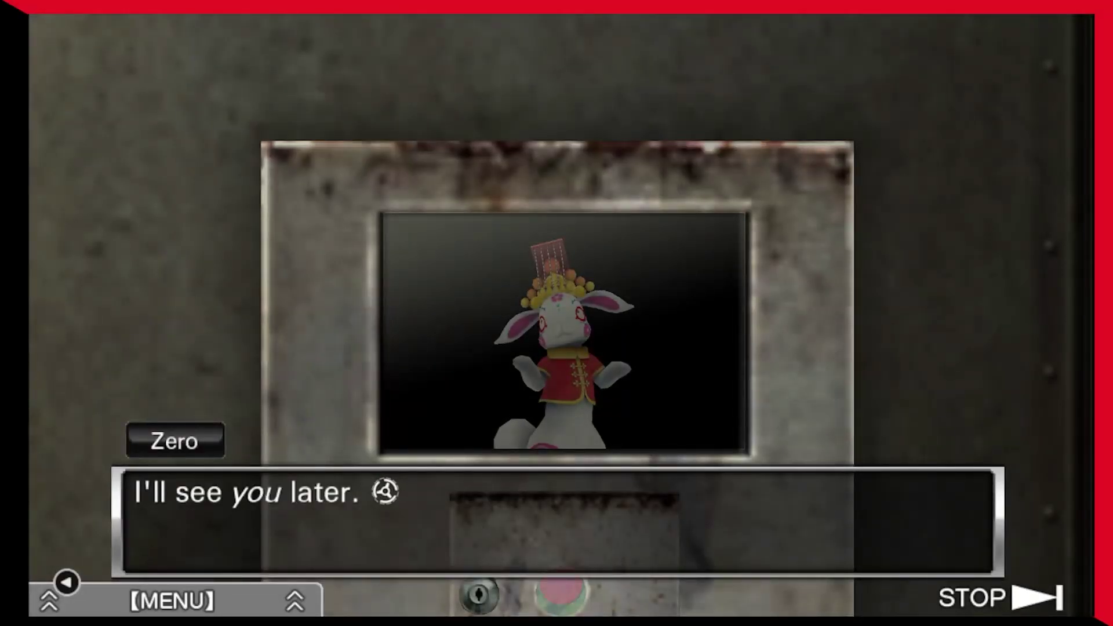
pyautogui.press('Return')
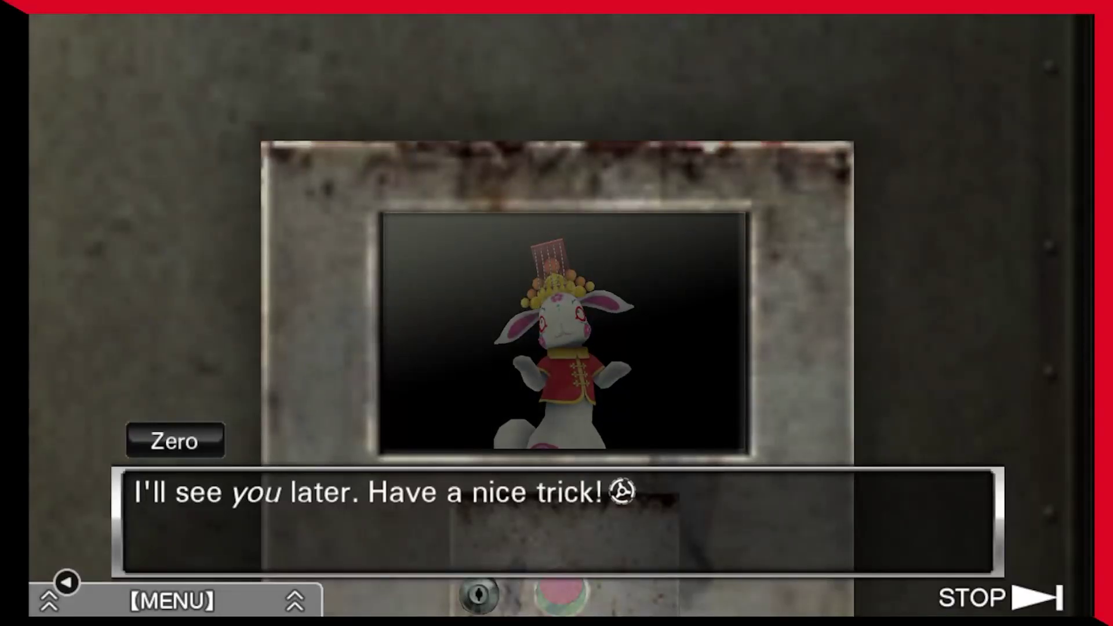
pyautogui.press('Return')
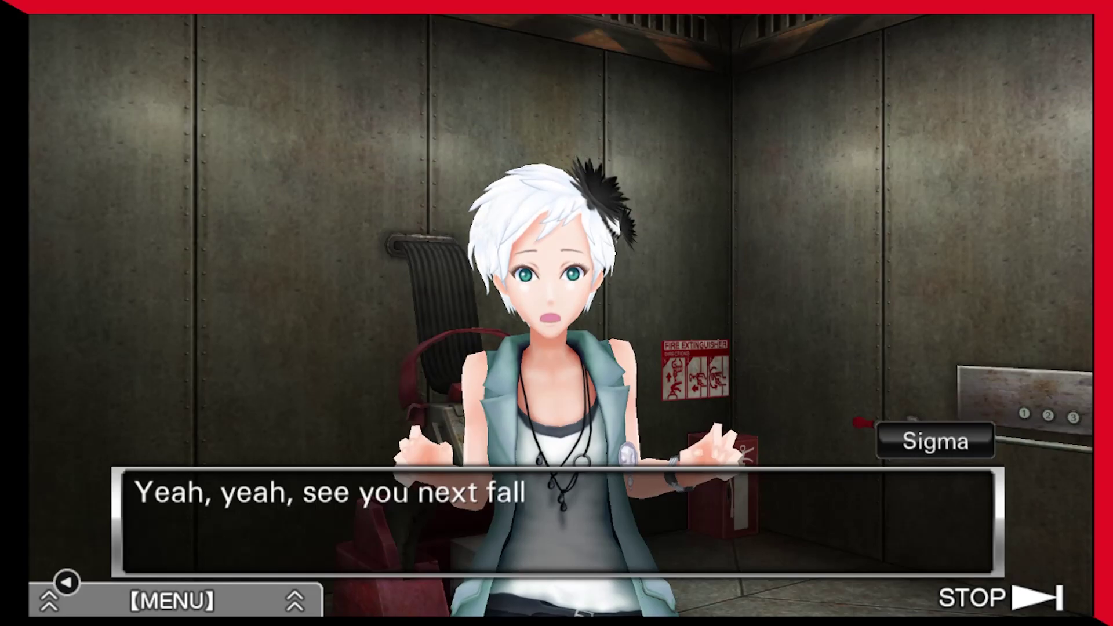
# Read Sigma's sarcasm and complaints about the rabbit until he starts '...Ah well. I guess'
pyautogui.press('Return')
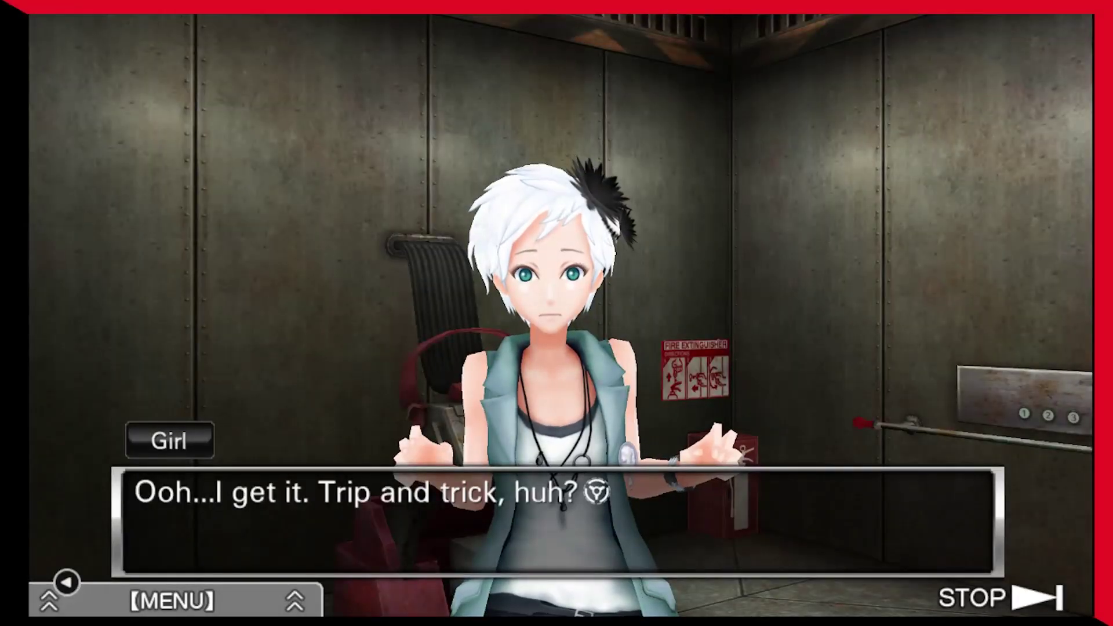
pyautogui.press('Return')
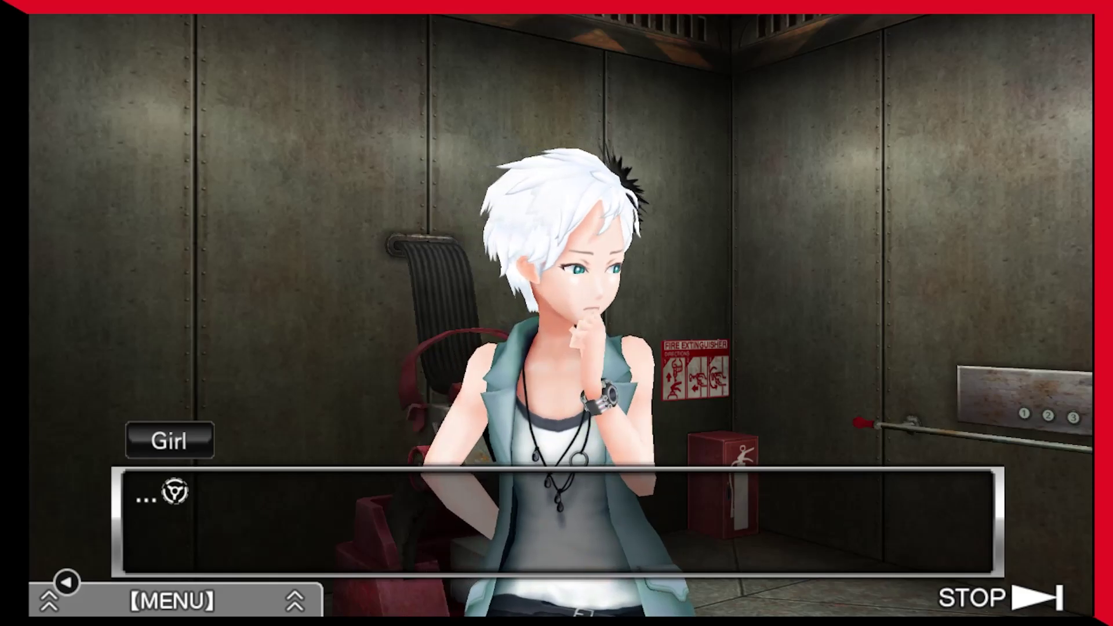
pyautogui.press('Return')
pyautogui.press('Return')
pyautogui.press('Return')
pyautogui.press('Return')
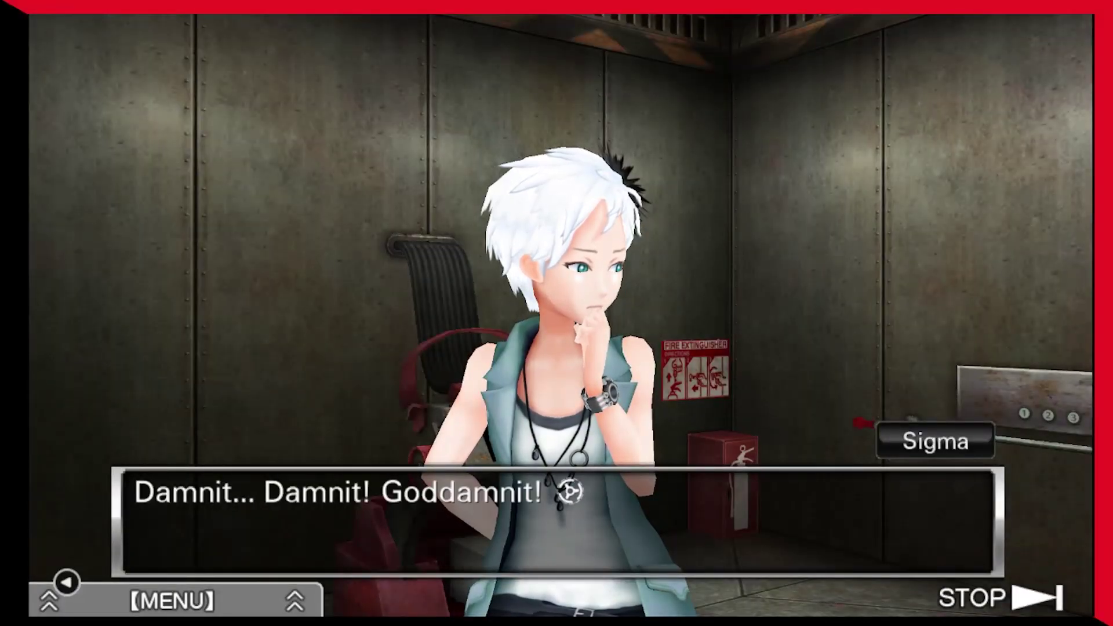
pyautogui.press('Return')
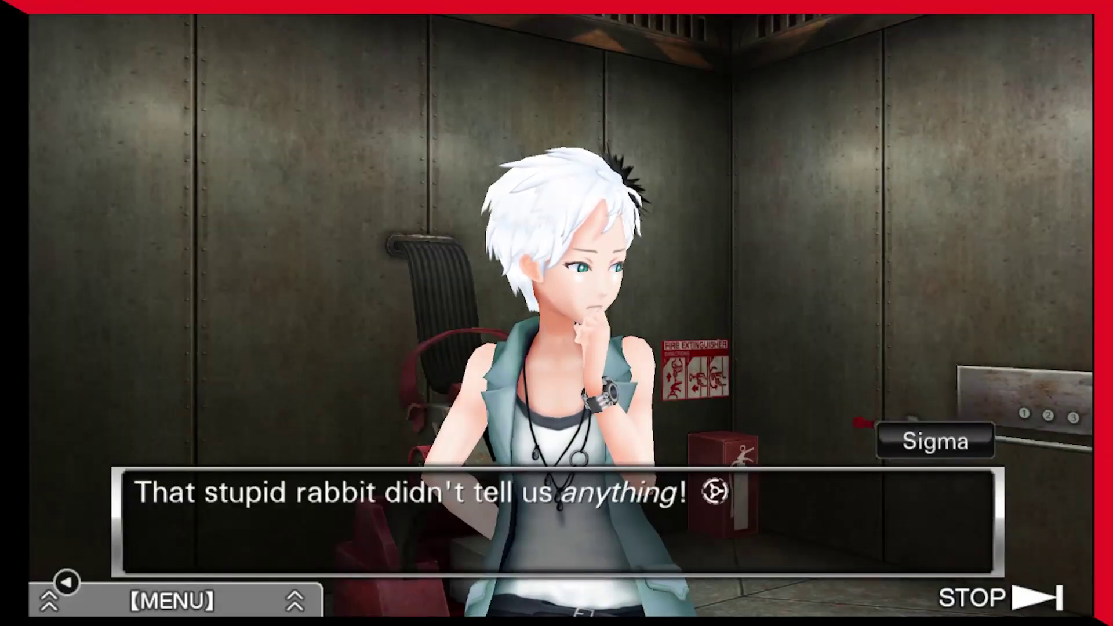
pyautogui.press('Return')
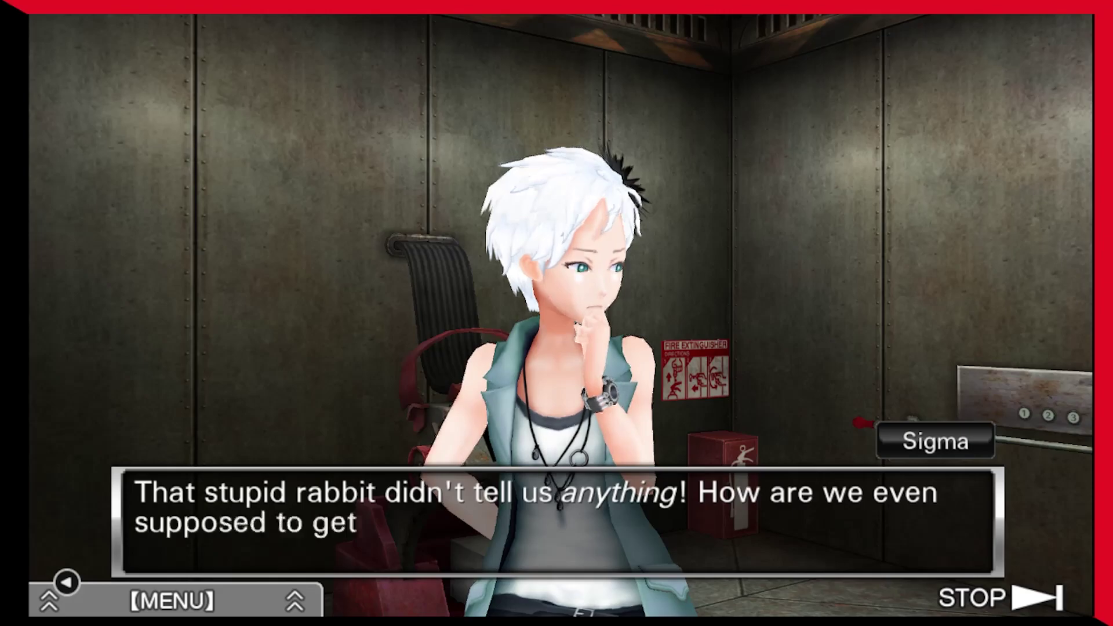
pyautogui.press('Return')
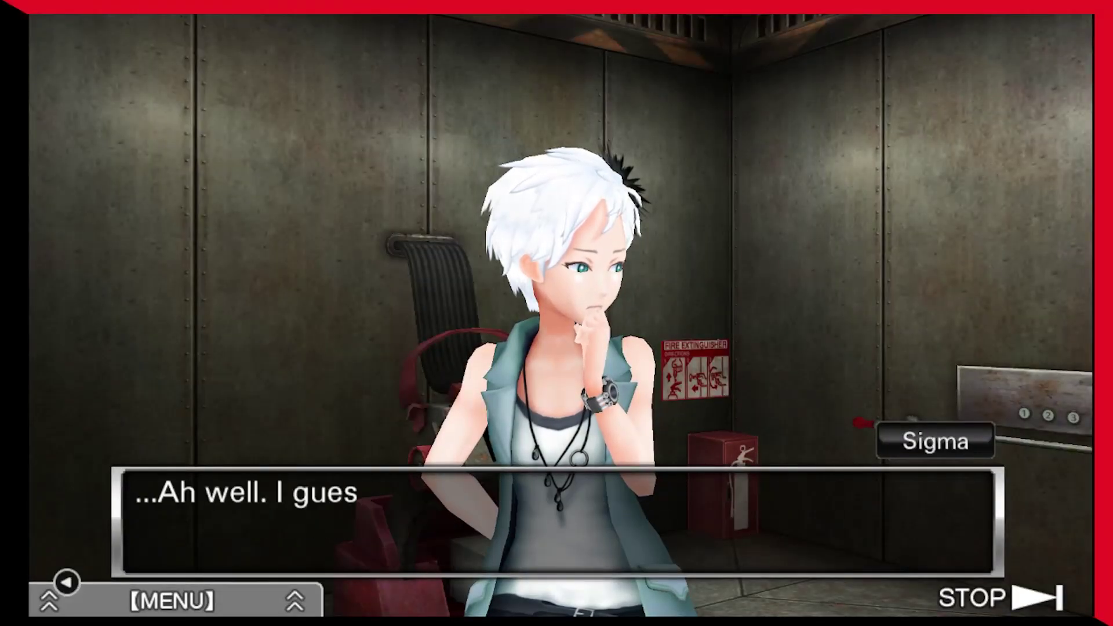